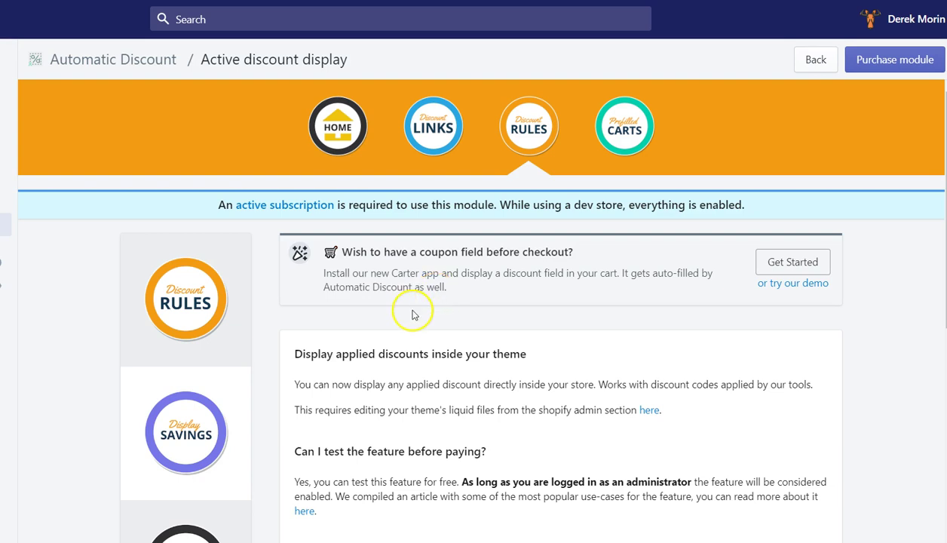
Copy the tabarnapp_discount_applied code snippet from the Active discount display installation instructions
scroll(411, 324, "down", 1)
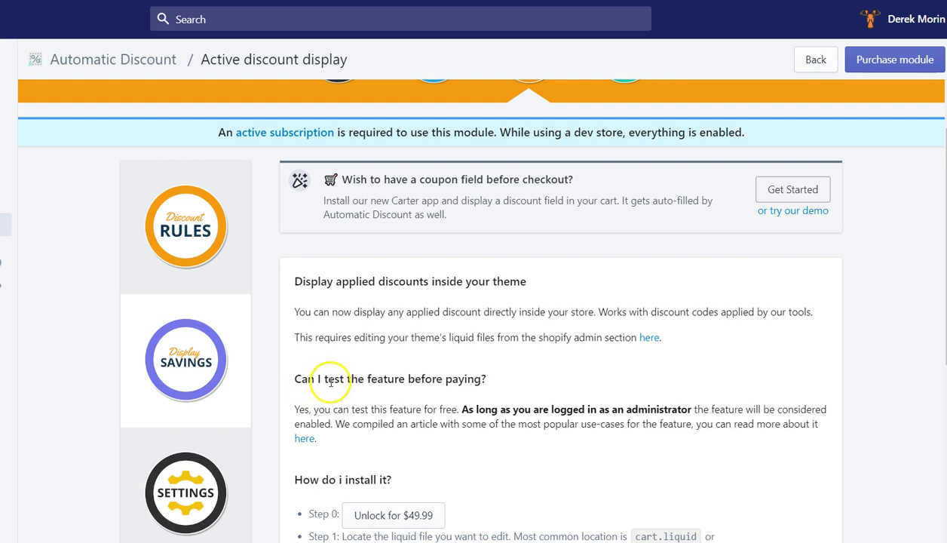
scroll(331, 386, "down", 1)
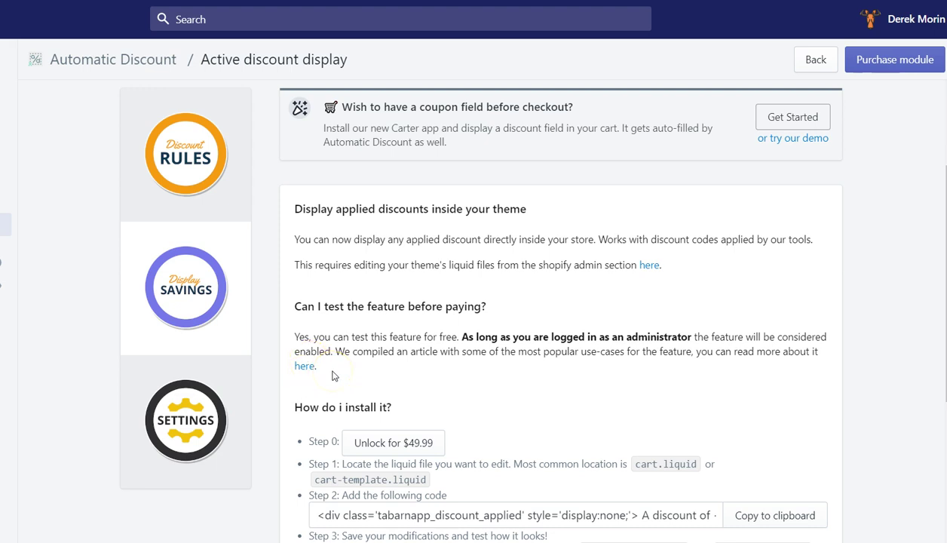
scroll(352, 341, "down", 1)
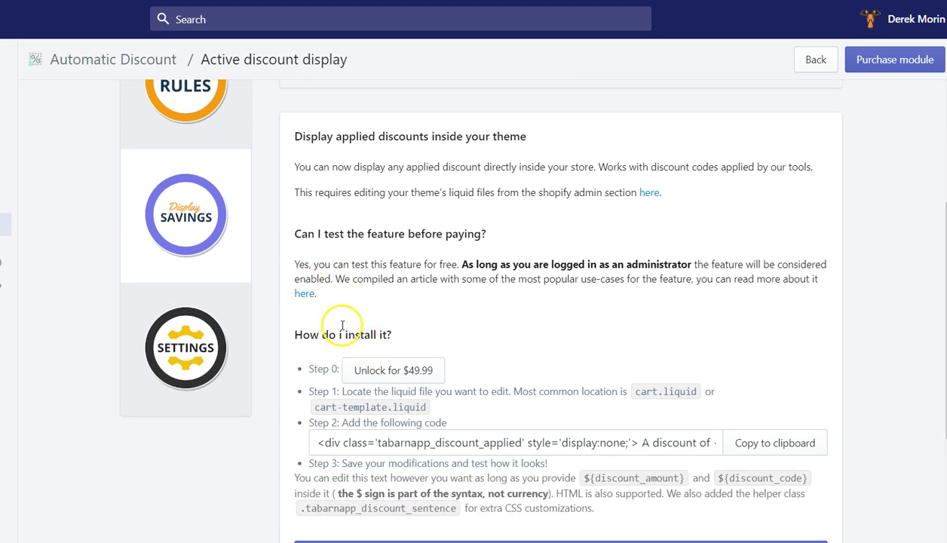
scroll(343, 325, "down", 1)
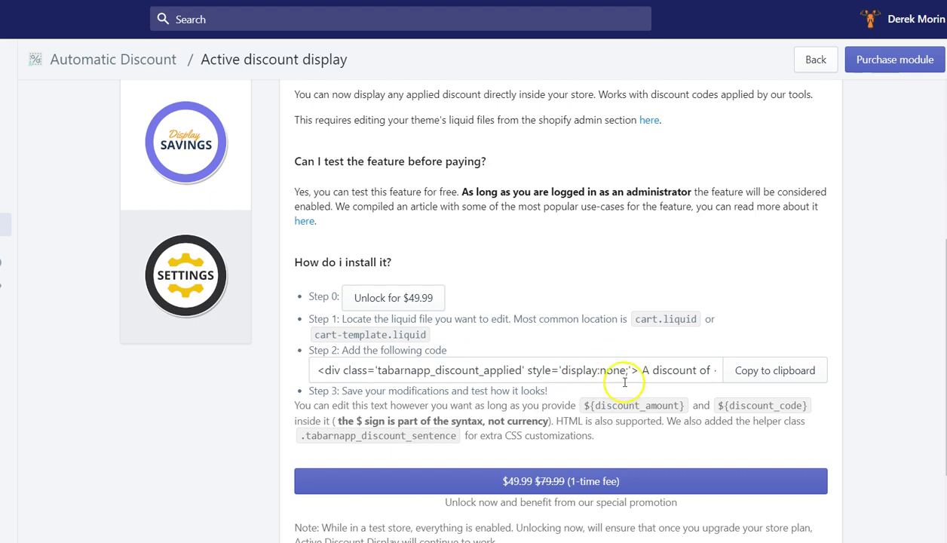
left_click(776, 367)
left_click(695, 369)
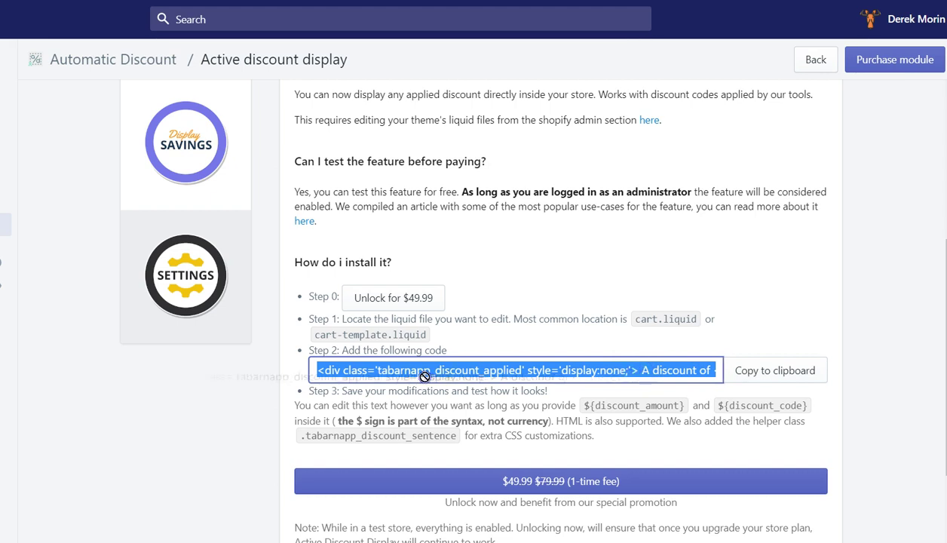
left_click(668, 370)
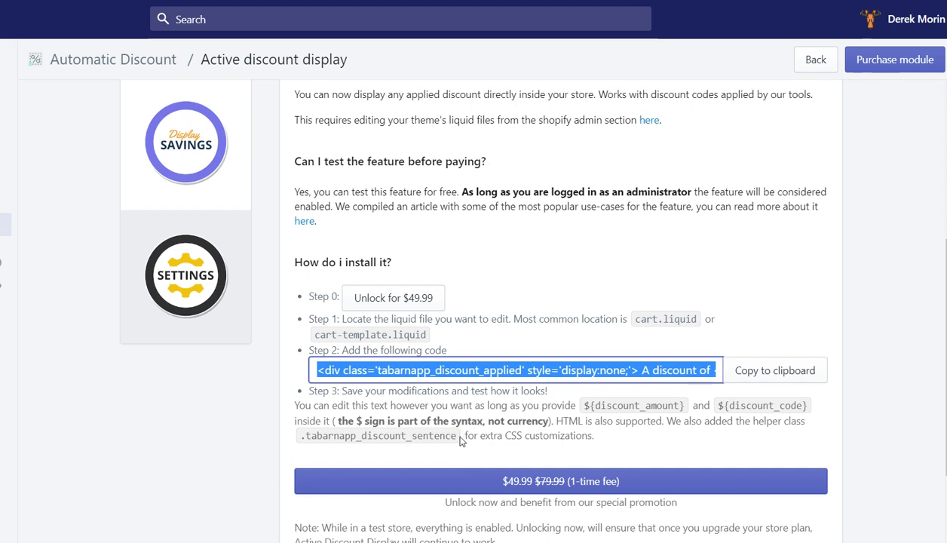
left_click(730, 383)
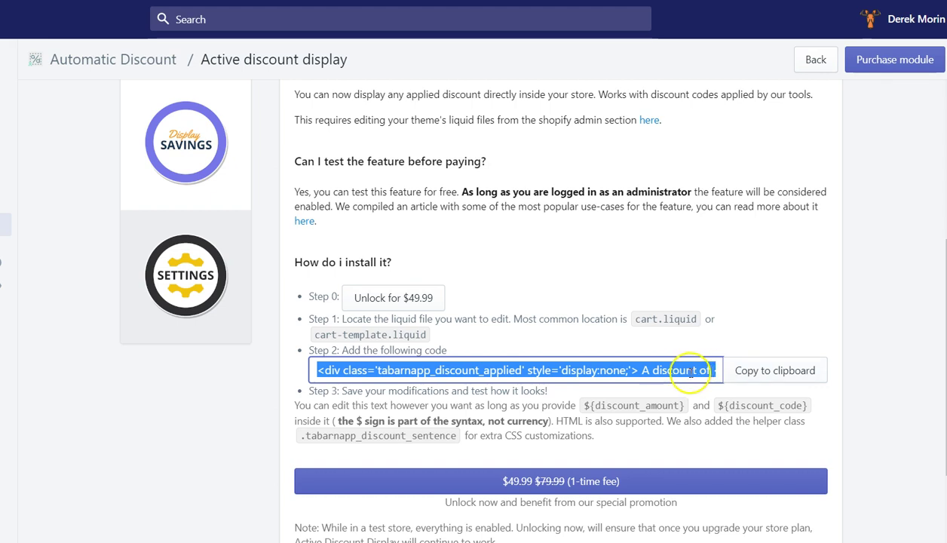
Examine the one-time unlock offer and the self-install and paid installation options beneath the instructions
scroll(690, 373, "down", 3)
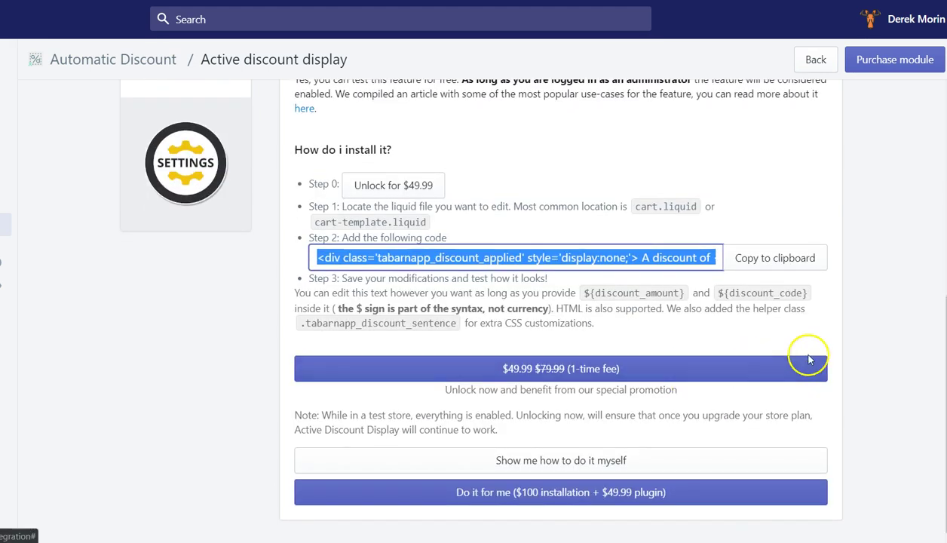
scroll(810, 354, "up", 1)
scroll(814, 356, "down", 1)
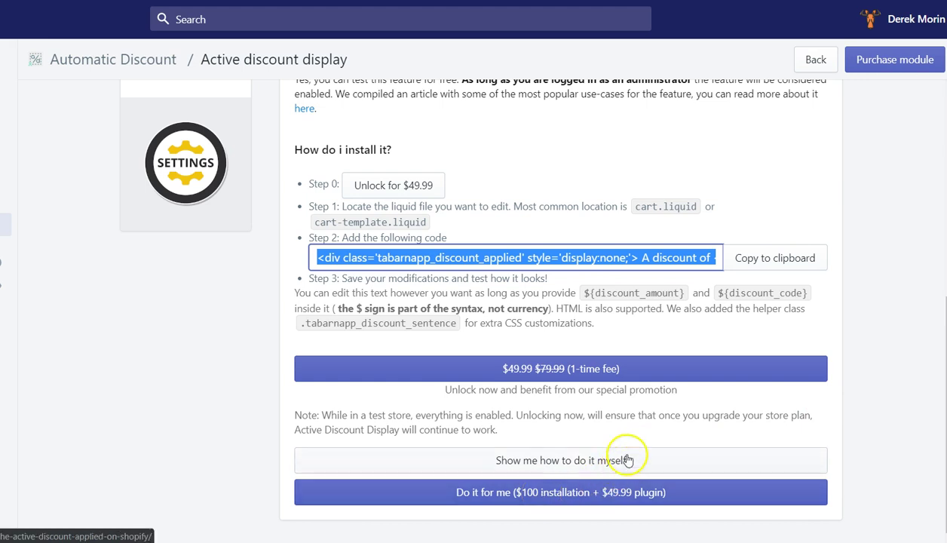
scroll(686, 423, "up", 3)
scroll(689, 422, "down", 3)
scroll(688, 416, "up", 5)
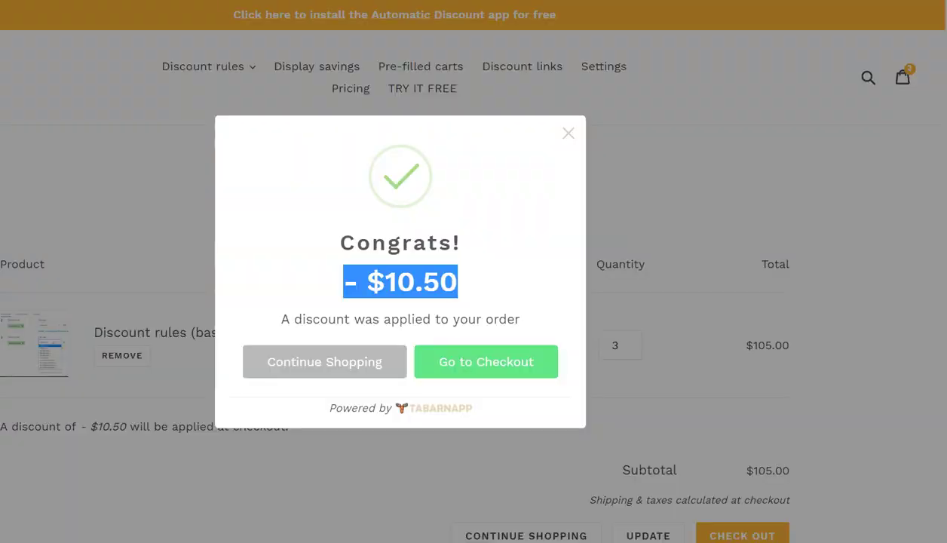
On the demo store's cart page, dismiss the discount popup and highlight the applied-discount sentence below the product
left_click(356, 358)
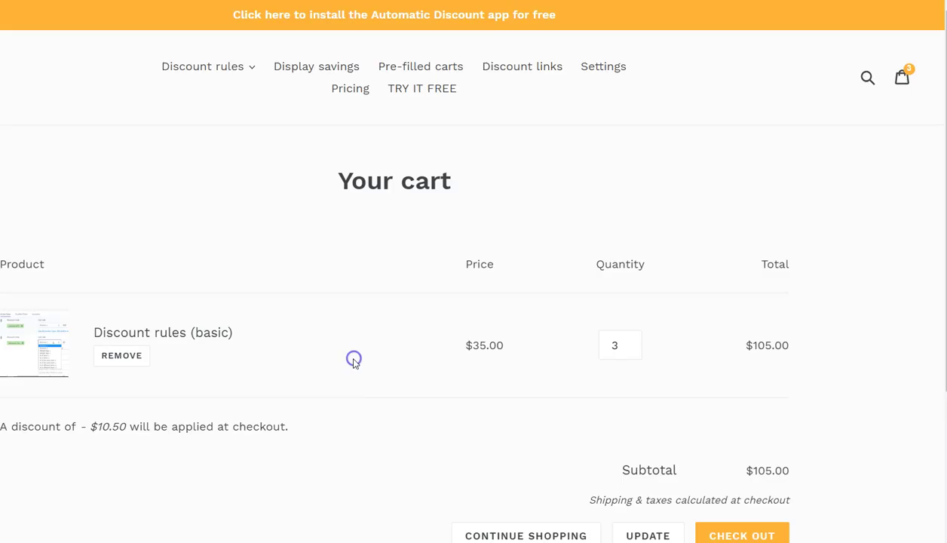
left_click_drag(292, 428, 1, 427)
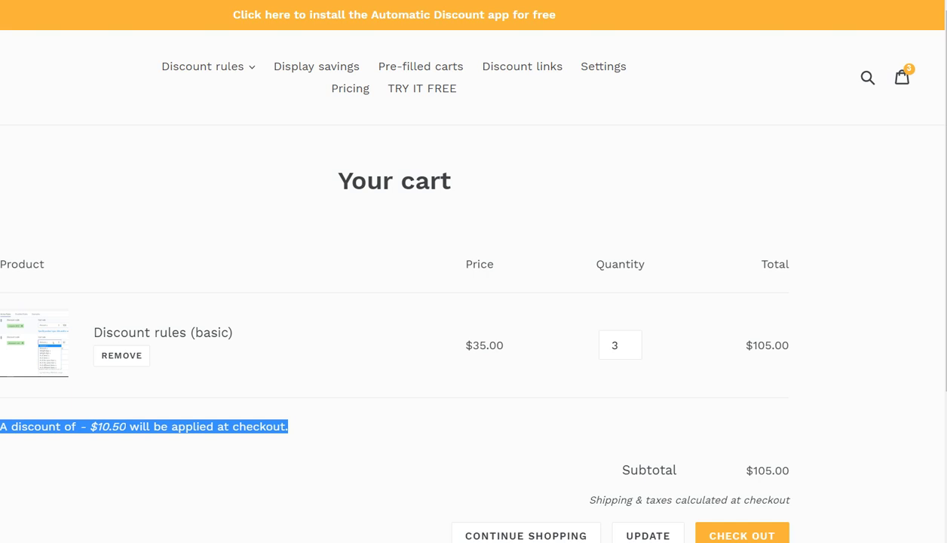
triple_click(38, 427)
left_click(252, 445)
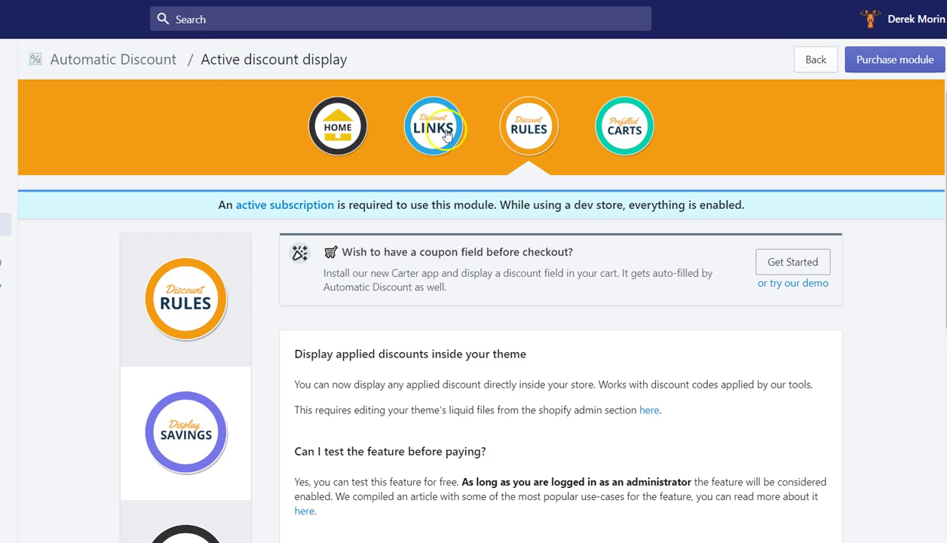
Open the app's basic discount rules and check the minimum cart amount of the 10-off rule
left_click(205, 296)
scroll(344, 353, "down", 3)
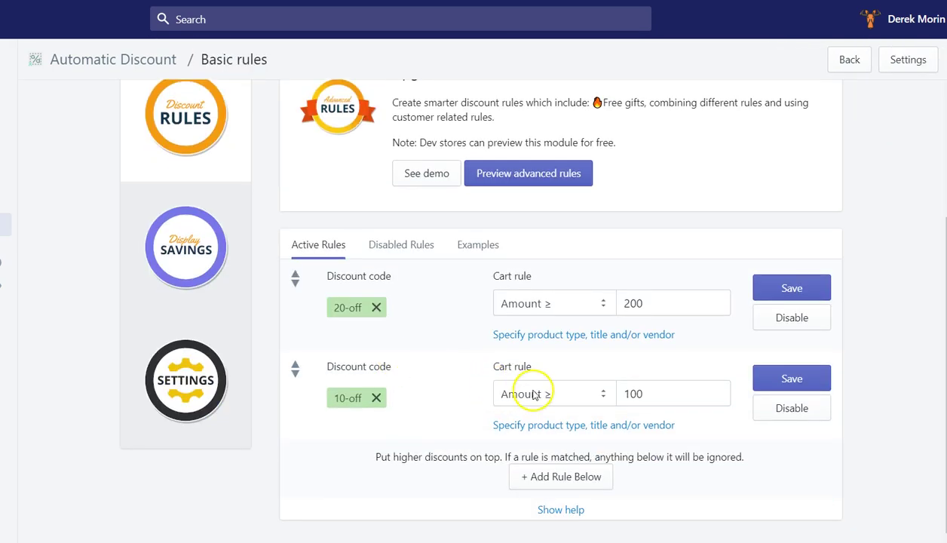
double_click(631, 394)
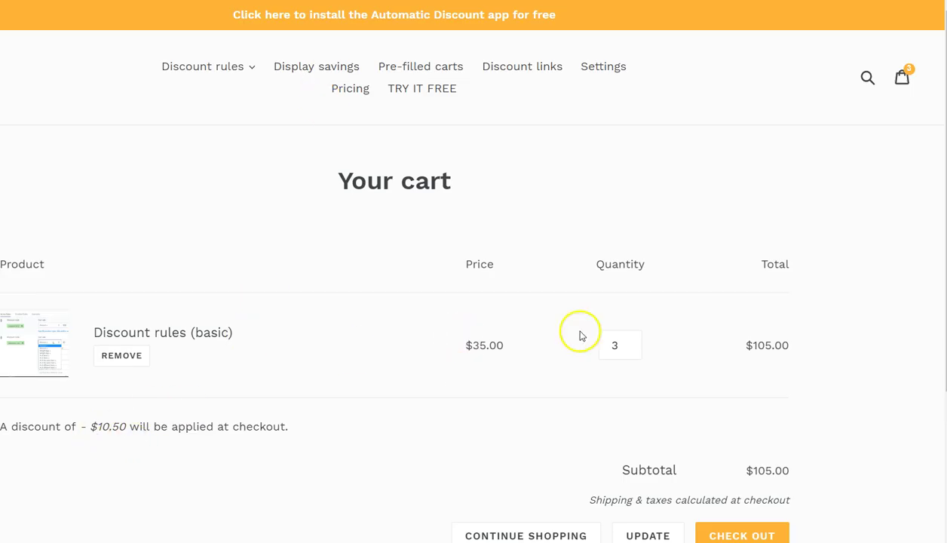
Compare the line total in the demo store's cart with the displayed discount sentence
left_click_drag(740, 345, 805, 347)
left_click_drag(76, 426, 150, 427)
double_click(147, 425)
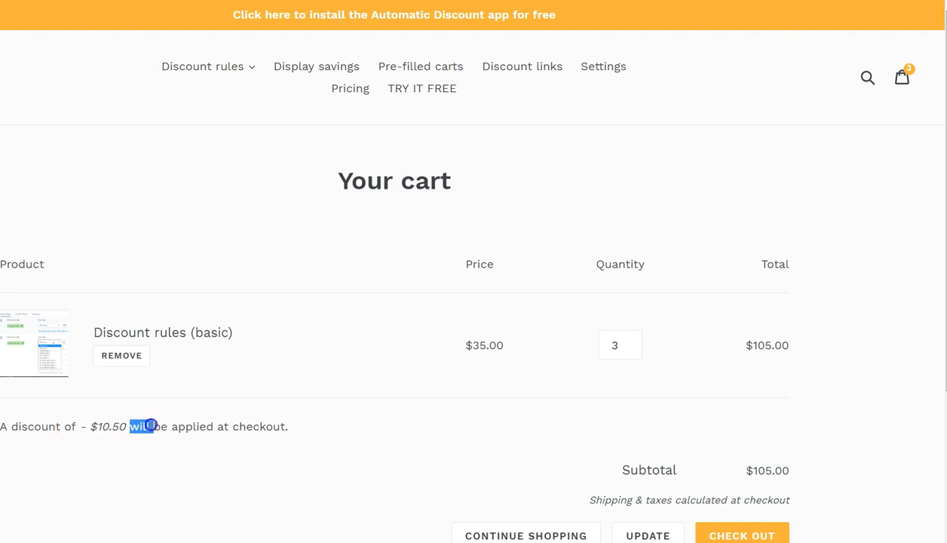
triple_click(147, 422)
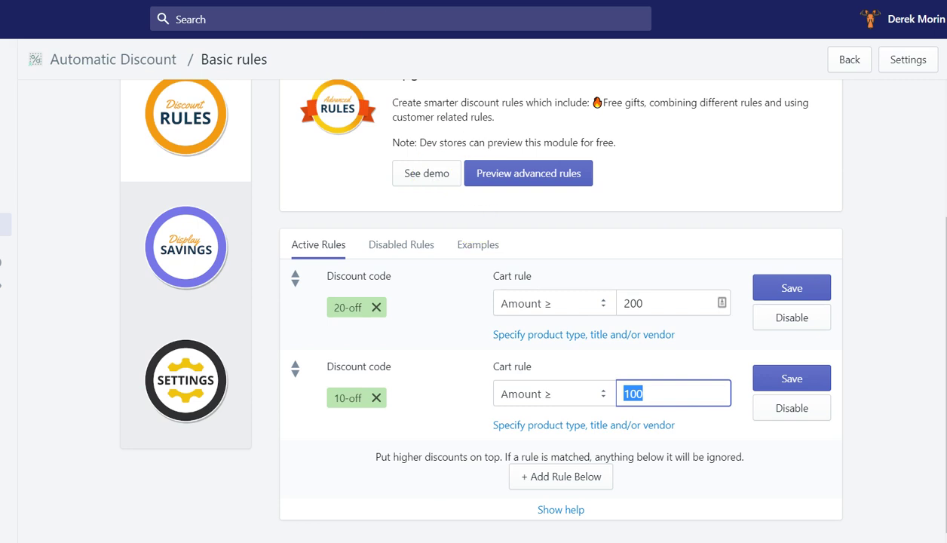
Return to the app's Display Savings page and copy the discount display code snippet again
left_click(225, 273)
scroll(742, 450, "down", 1)
left_click(762, 401)
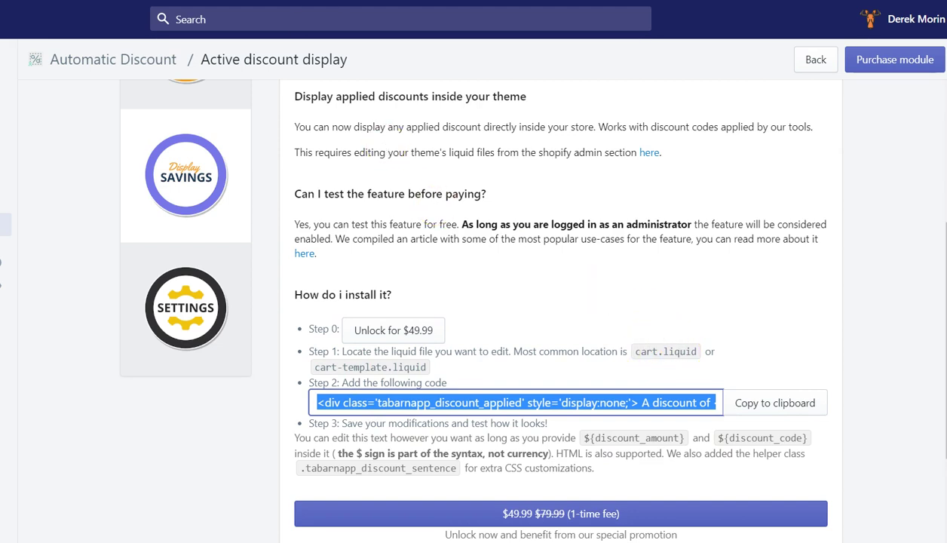
Open the live debut theme's code for editing and close the product-template.liquid file
left_click(649, 152)
left_click(712, 161)
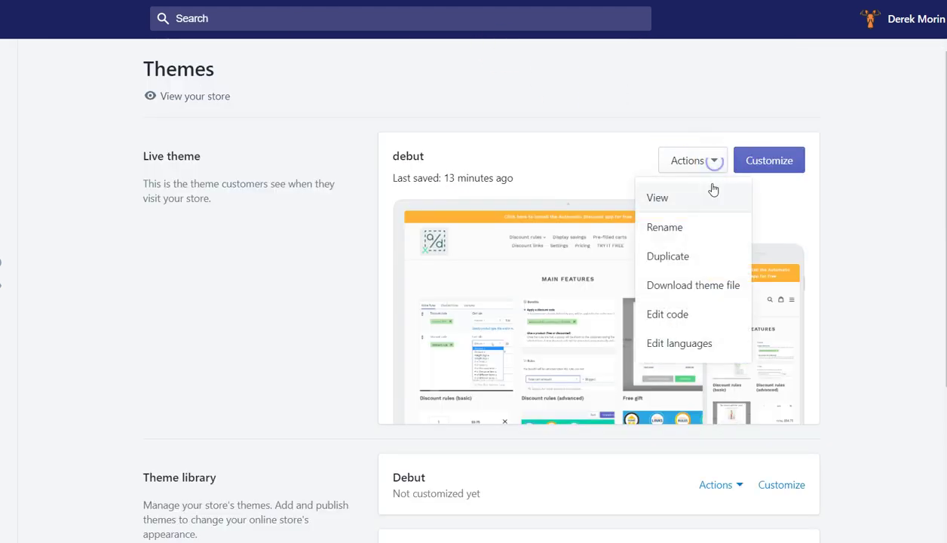
left_click(676, 317)
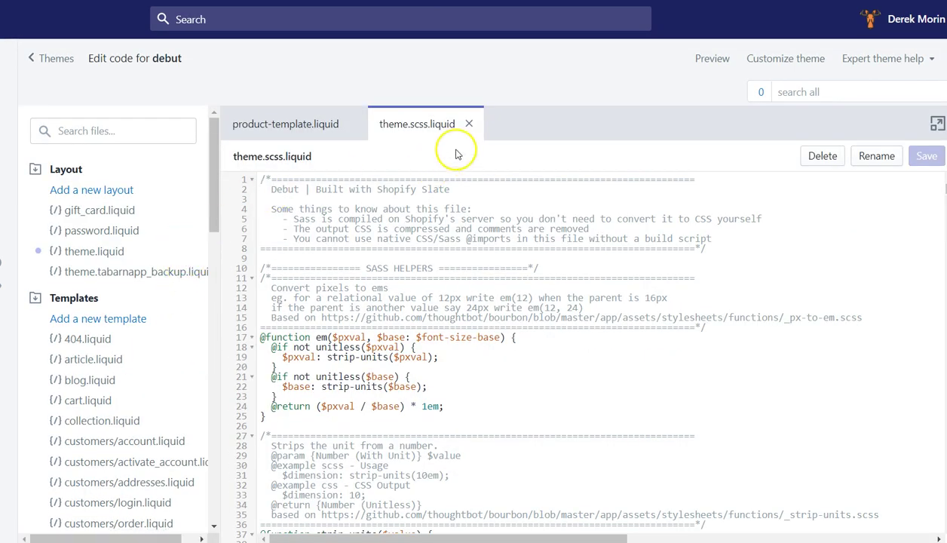
left_click(320, 123)
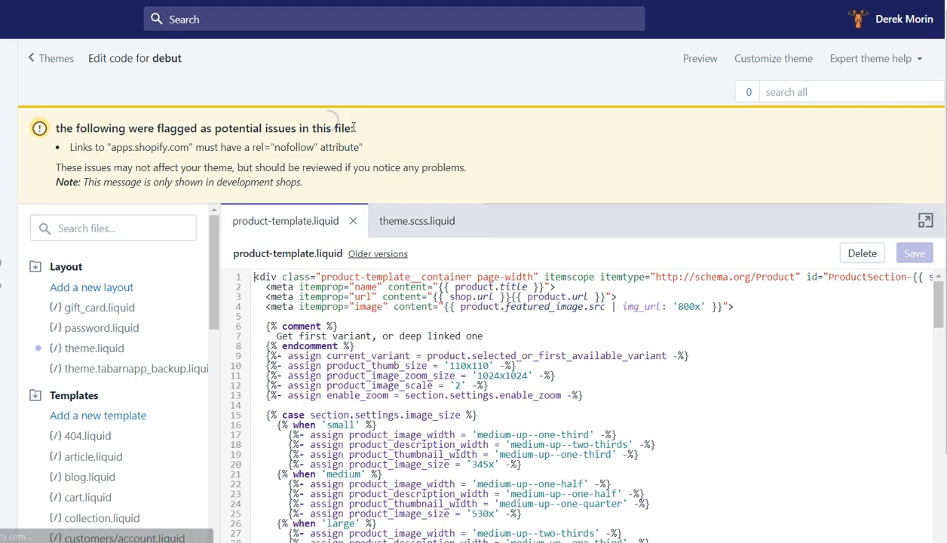
left_click(355, 220)
Filter the theme files by "cart" and open the cart.liquid template
left_click(125, 132)
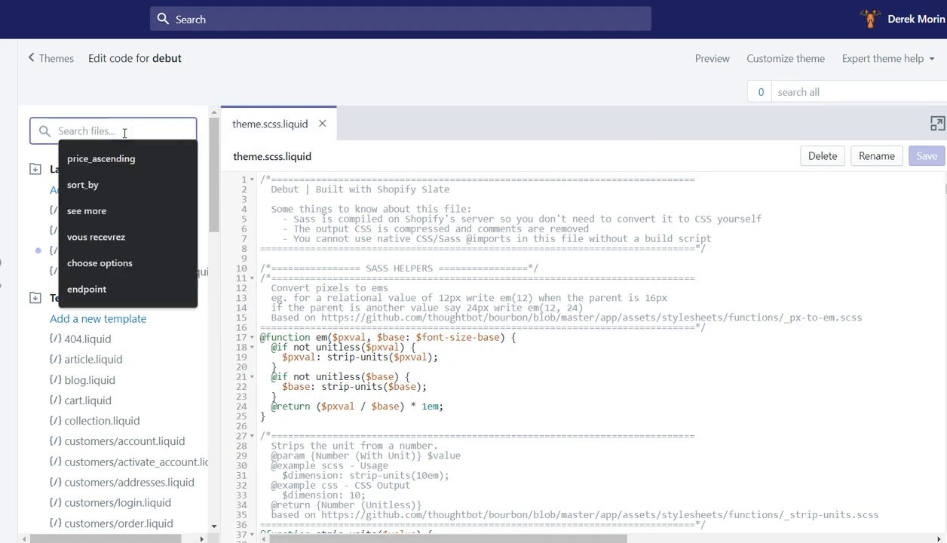
type("cart")
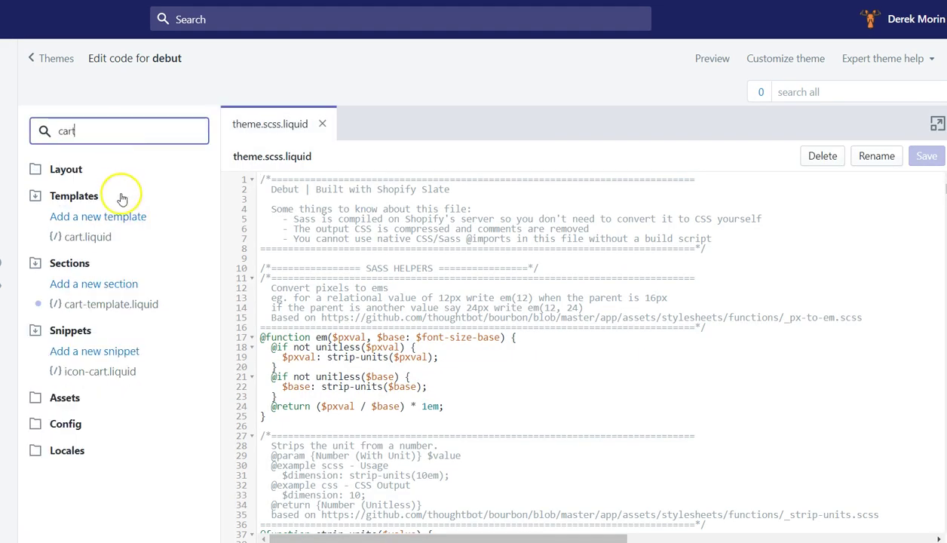
left_click(106, 238)
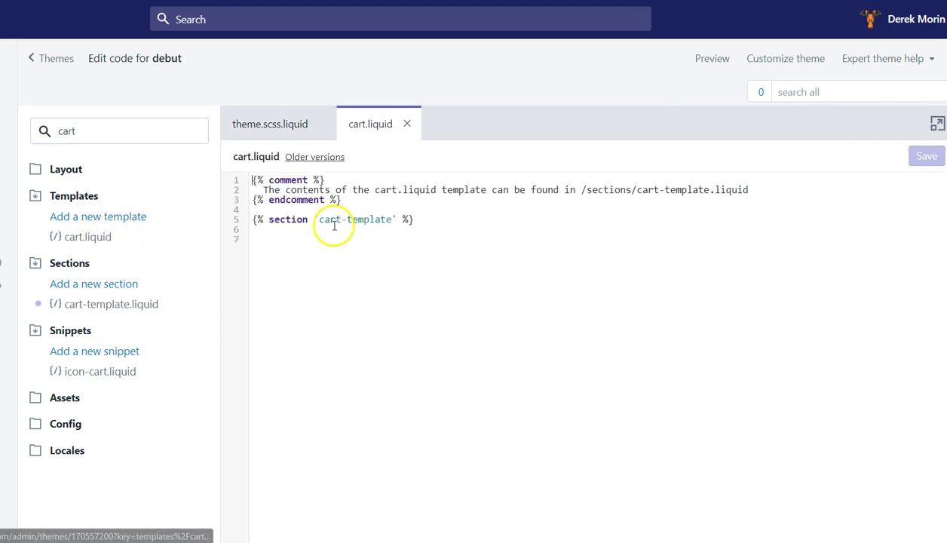
Check which section cart.liquid references and open the cart-template.liquid section file
left_click(256, 181)
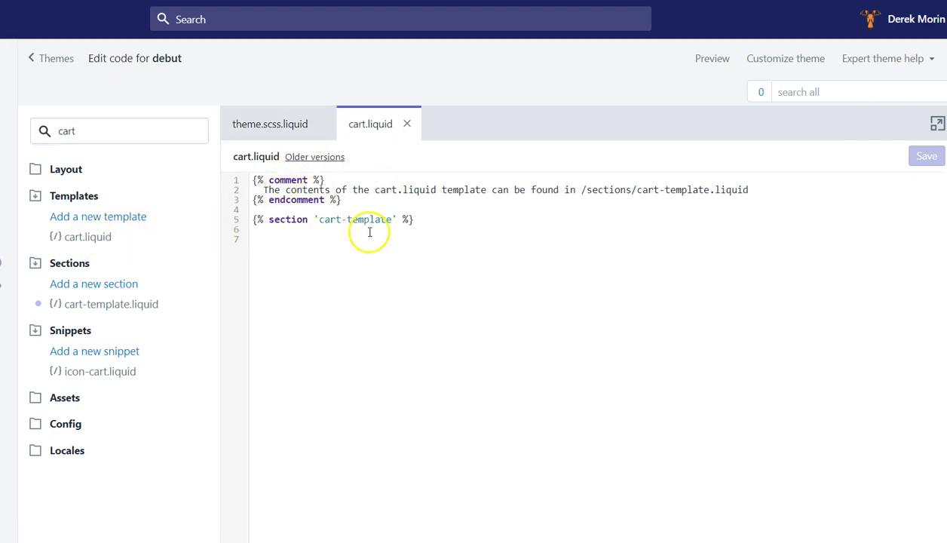
left_click_drag(315, 219, 386, 218)
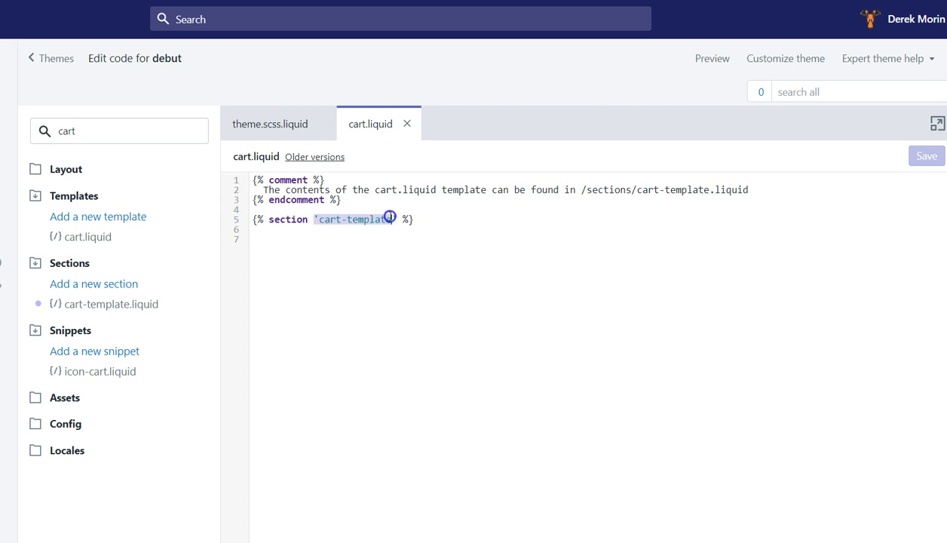
left_click(118, 304)
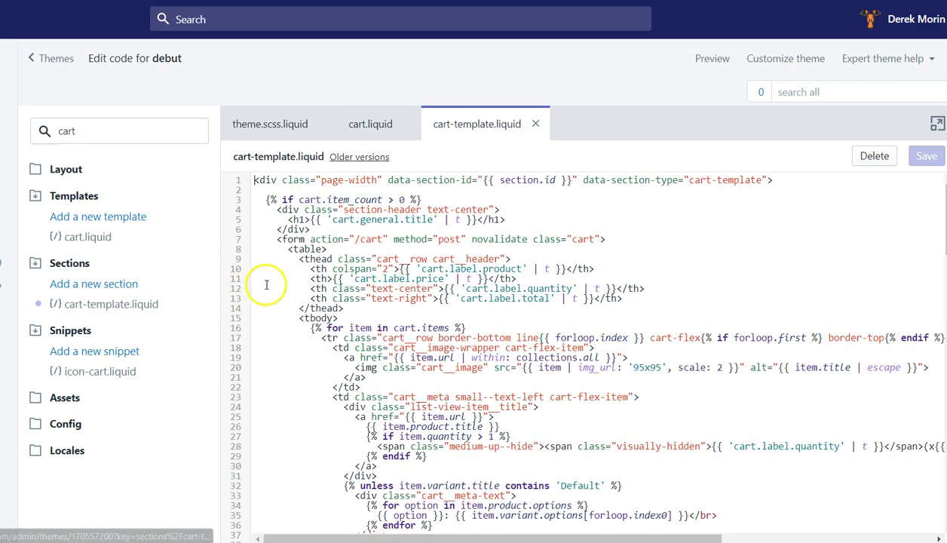
Look through cart-template.liquid and search the file for "tabar" to locate the discount display line
left_click(716, 288)
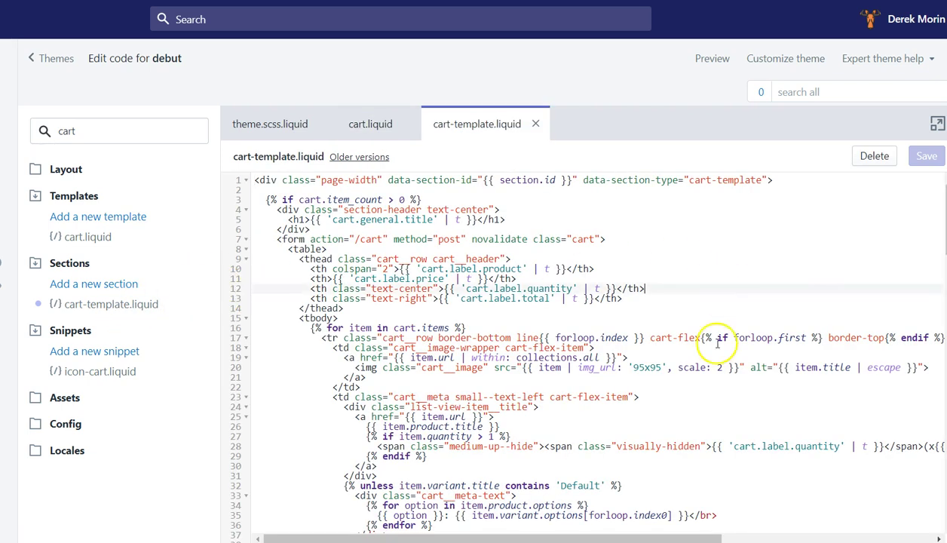
scroll(716, 343, "down", 4)
scroll(716, 344, "down", 15)
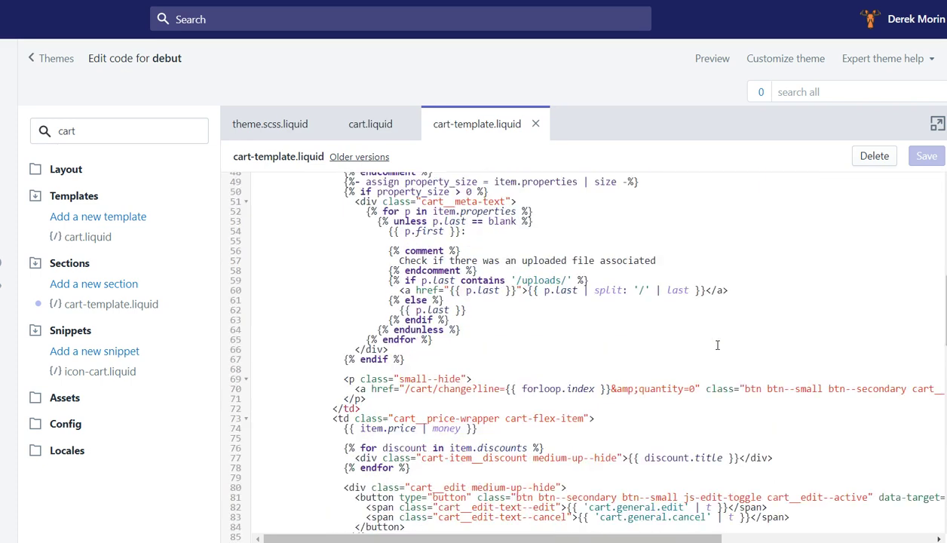
scroll(717, 345, "down", 9)
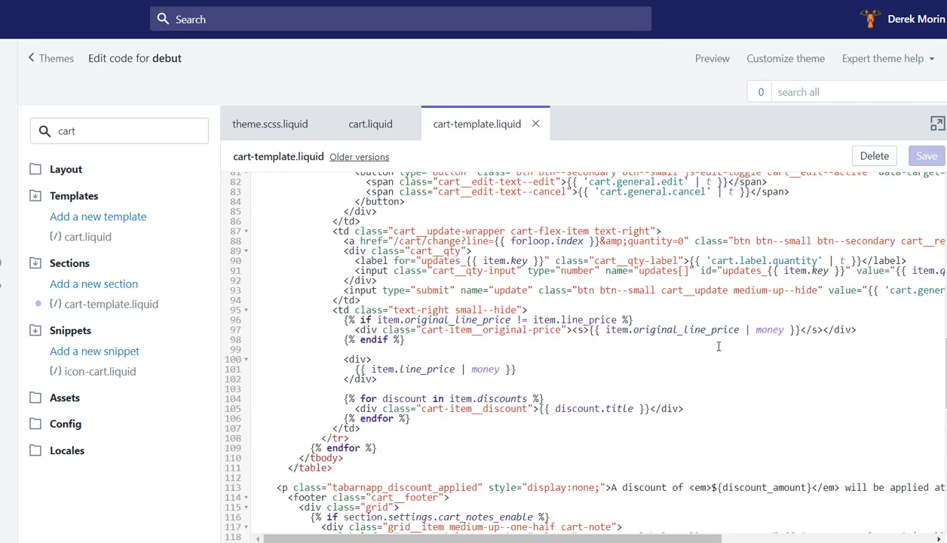
scroll(717, 346, "down", 11)
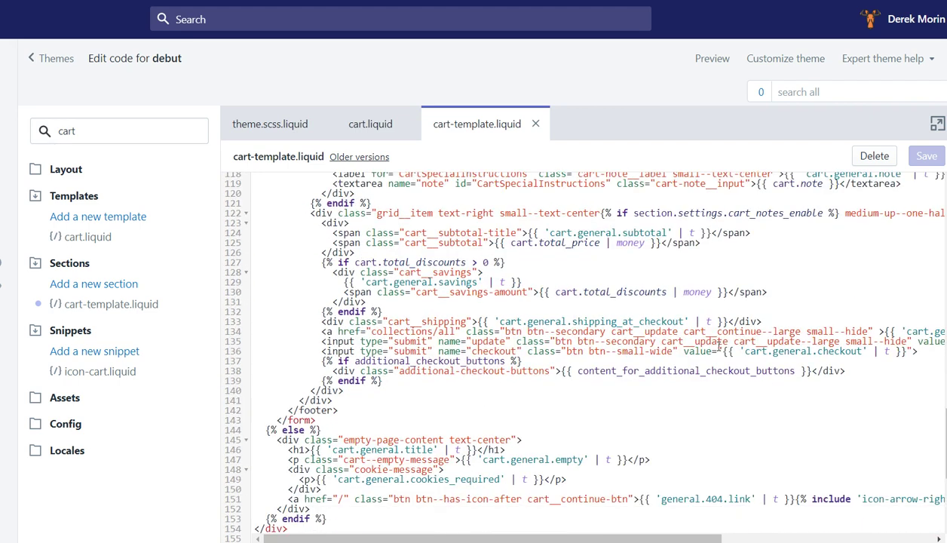
scroll(717, 347, "down", 2)
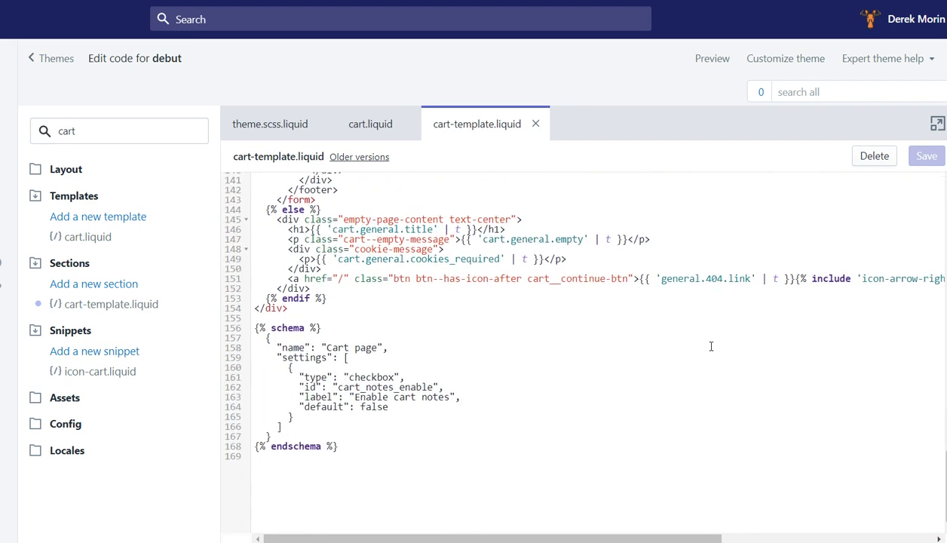
scroll(710, 354, "up", 4)
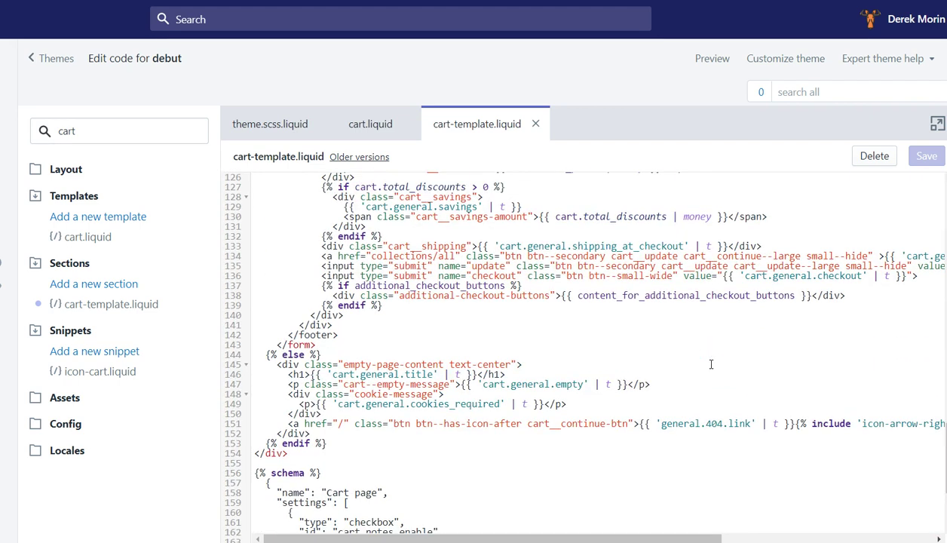
key("ctrl+f")
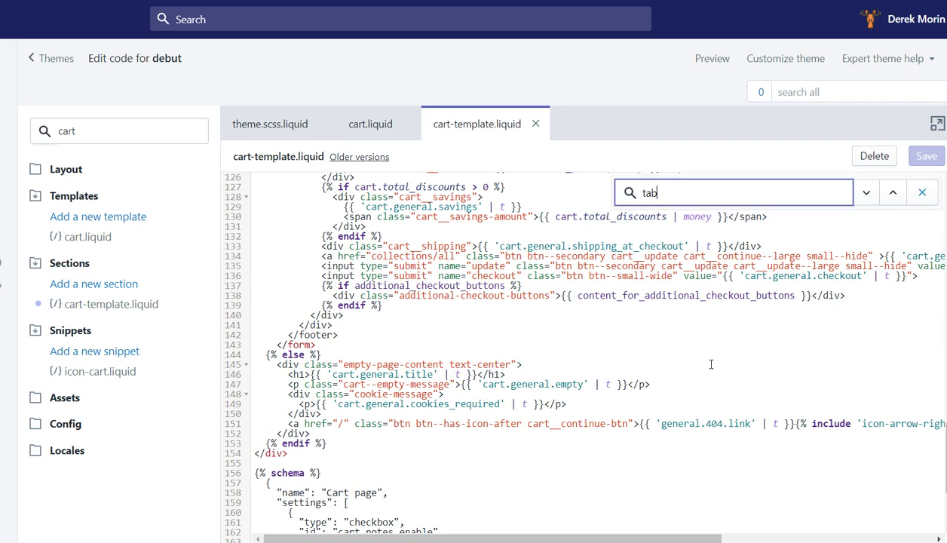
type("tabar")
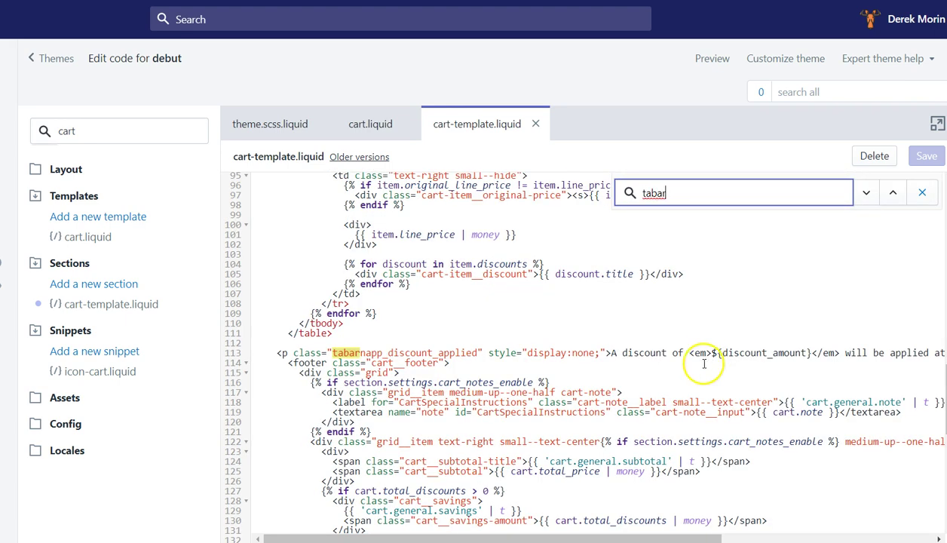
Paste the app's copied discount snippet on the empty line above the existing discount paragraph in cart-template.liquid
left_click(690, 352)
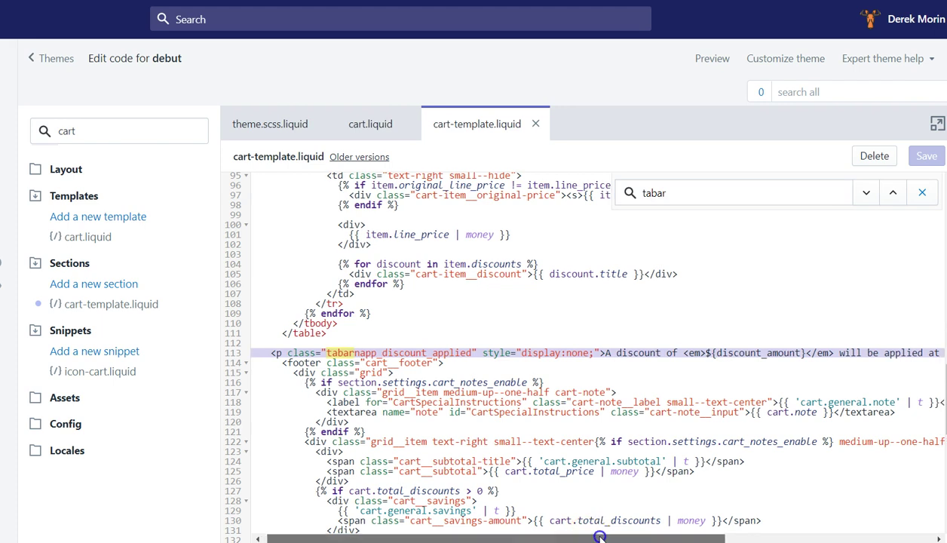
left_click_drag(599, 536, 601, 536)
left_click(254, 354)
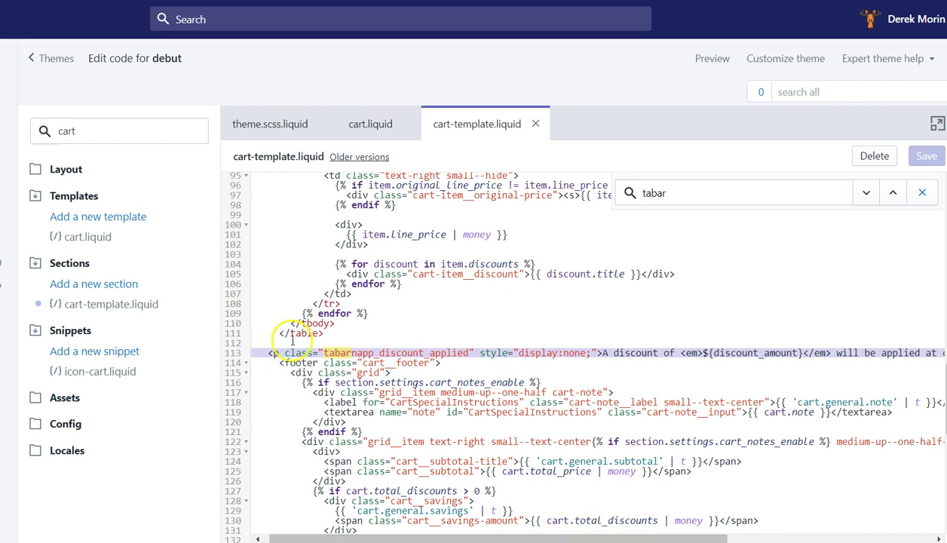
key("ctrl+v")
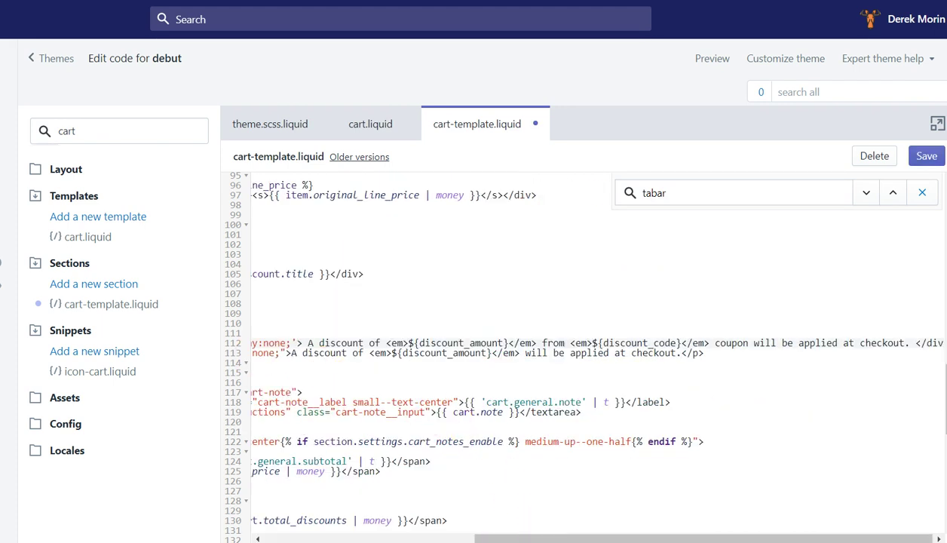
left_click_drag(531, 537, 317, 538)
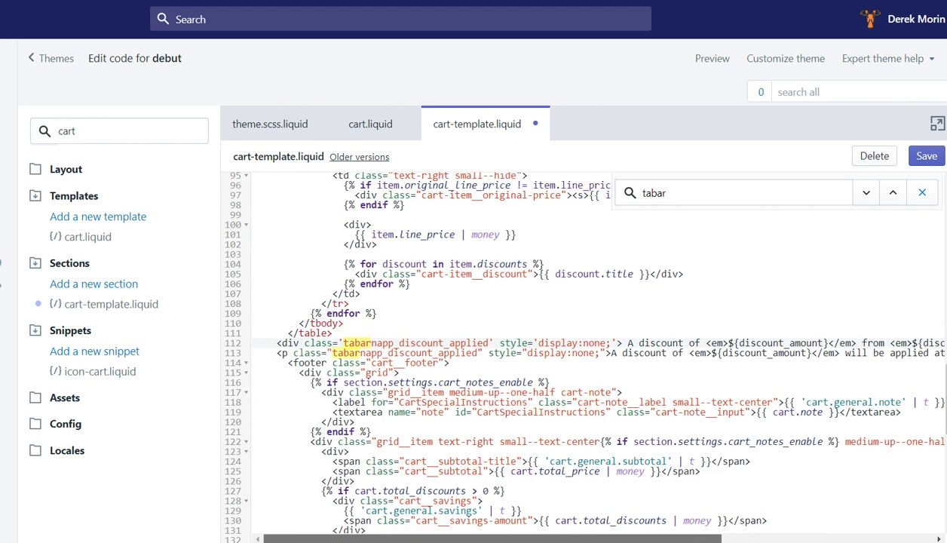
Compare the pasted div line with the existing paragraph version, and delete the duplicate div line
left_click(279, 343)
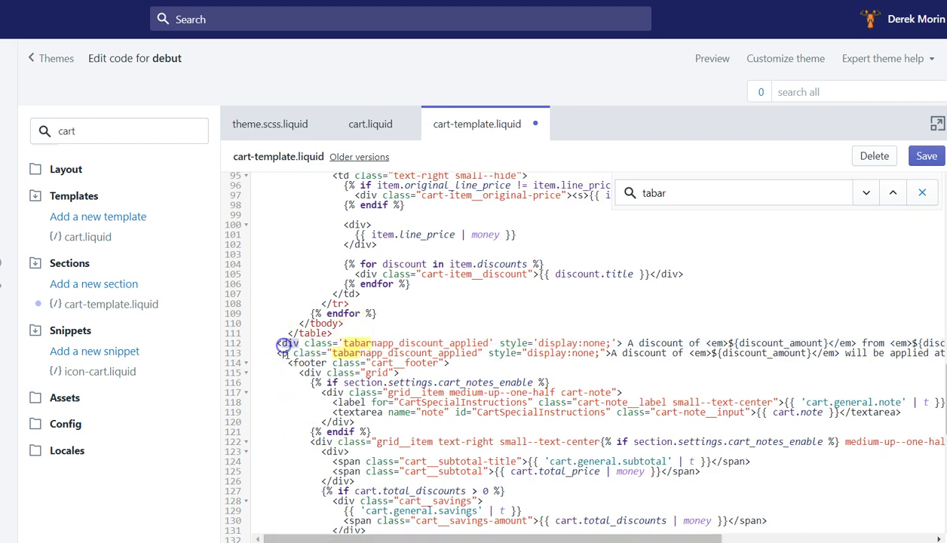
left_click(284, 353)
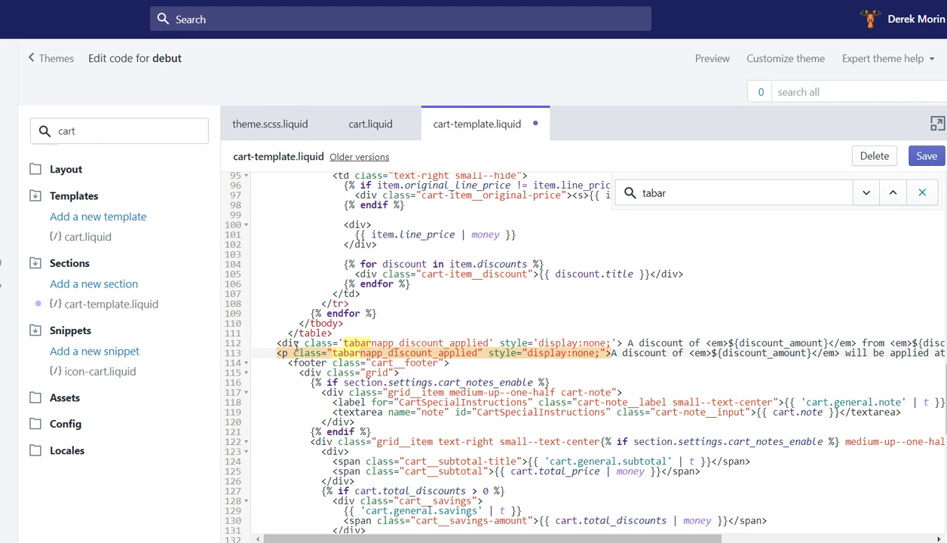
triple_click(302, 344)
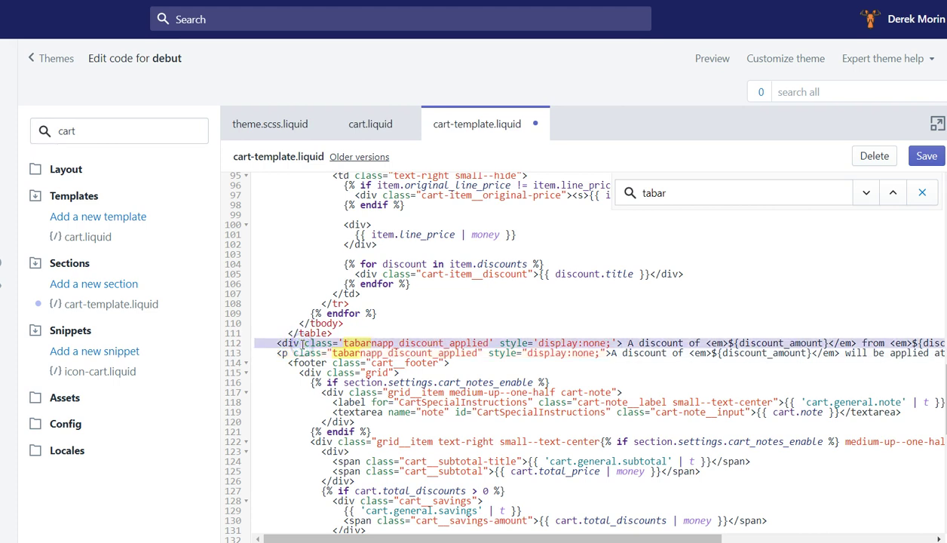
key("BackSpace")
Replace "A discount of" with "Get" in the discount message of the tabarnapp_discount_applied paragraph
left_click_drag(383, 537, 443, 532)
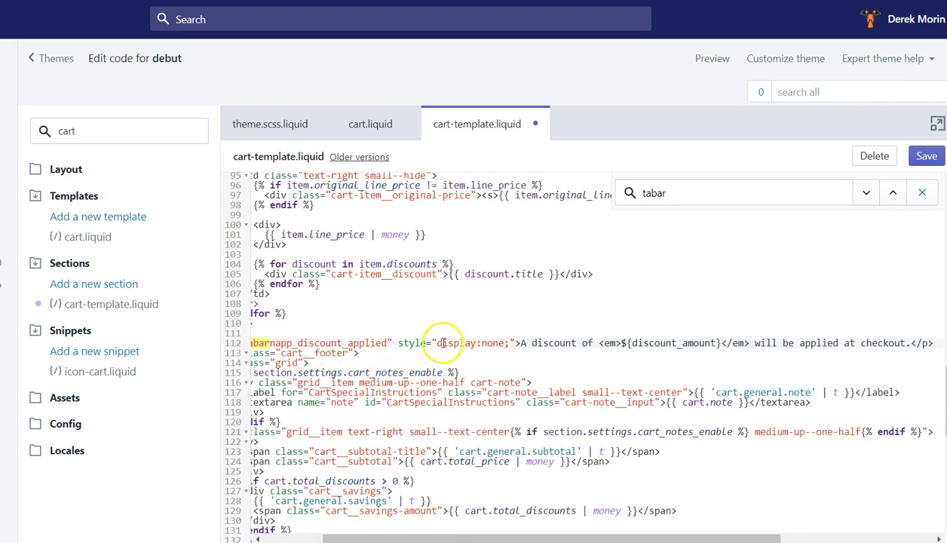
left_click_drag(514, 532, 490, 531)
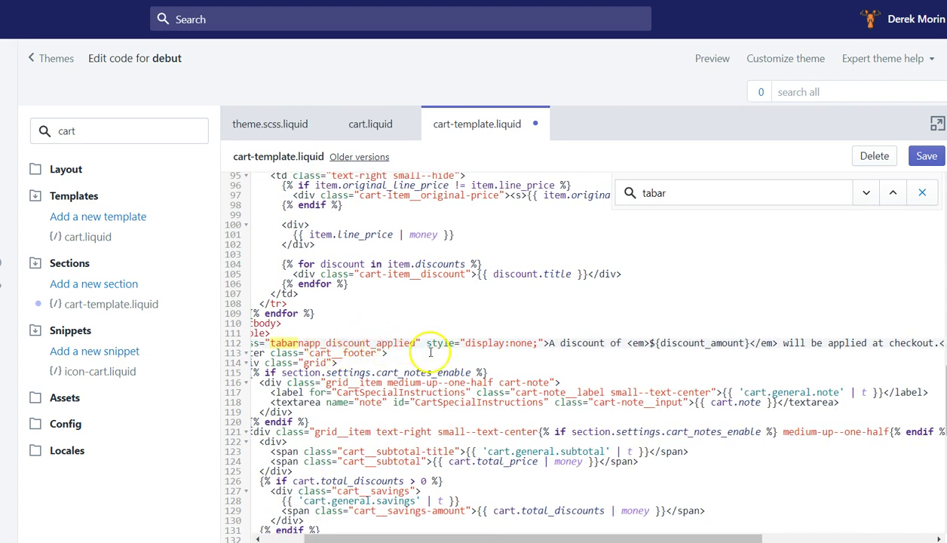
left_click_drag(397, 537, 449, 532)
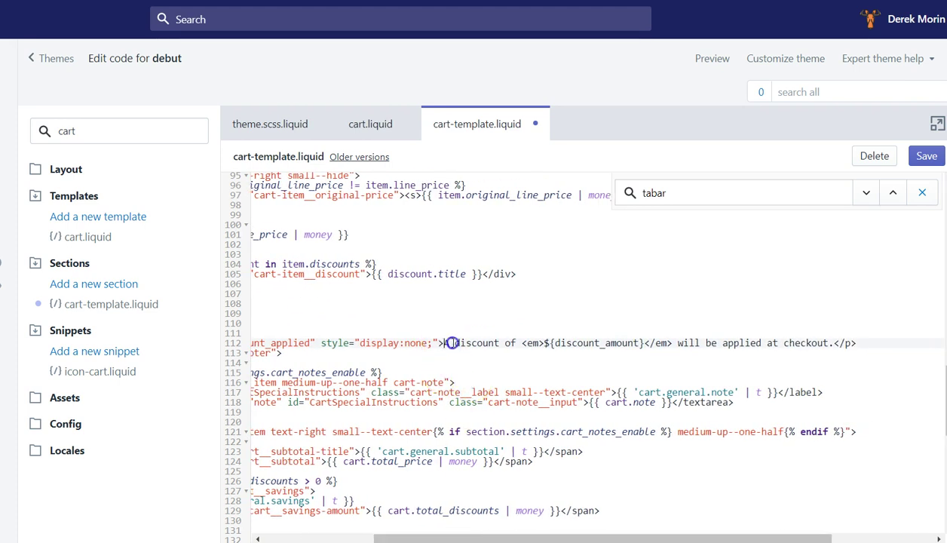
left_click_drag(446, 343, 517, 343)
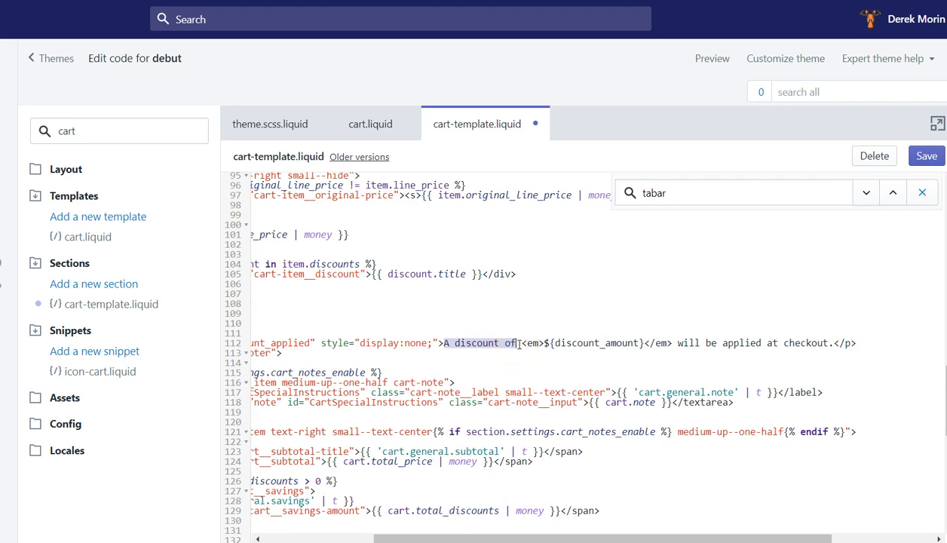
type("Get")
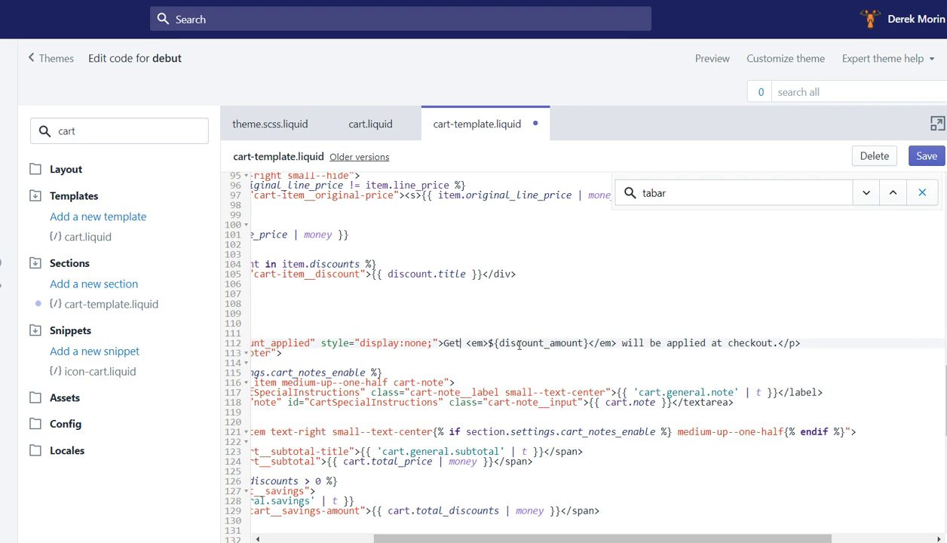
Compare the ${discount_amount} placeholder in the code with the discount message shown on the store's cart page
left_click_drag(489, 343, 586, 344)
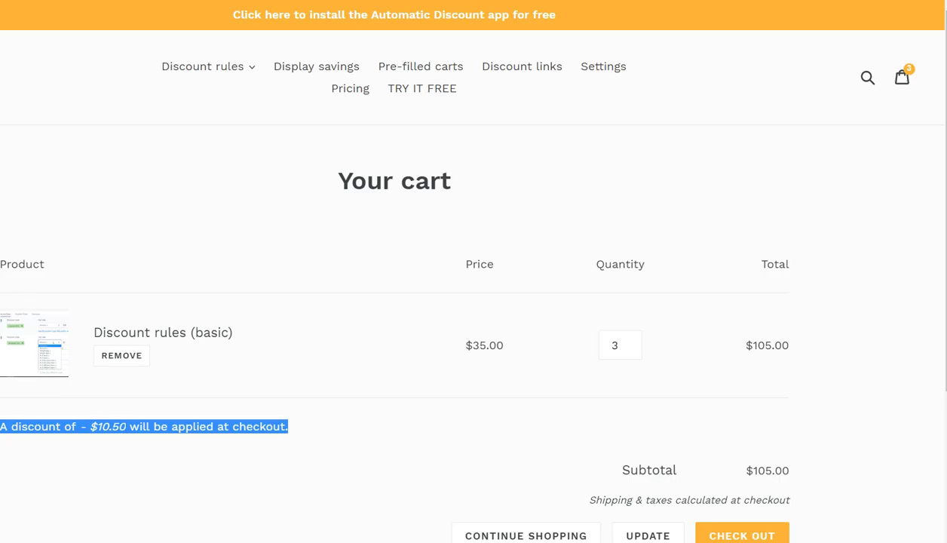
left_click_drag(127, 428, 80, 426)
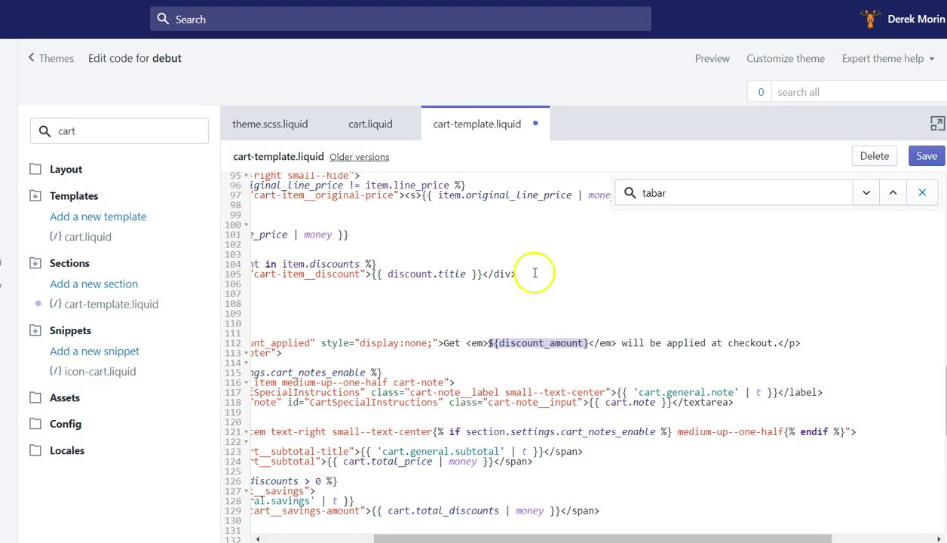
left_click(591, 391)
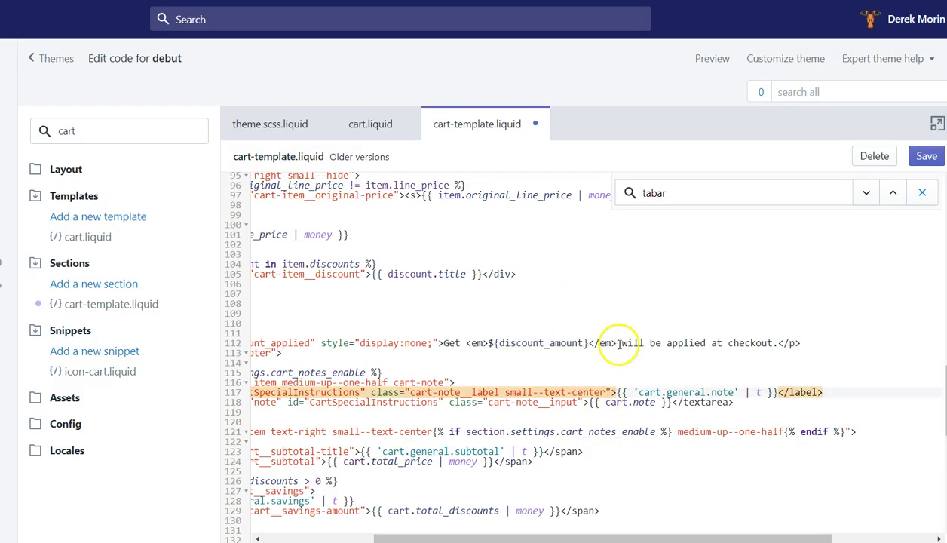
Replace "will be applied" with "off" after the discount amount so the message ends "off at checkout.", and save cart-template.liquid
left_click(617, 342)
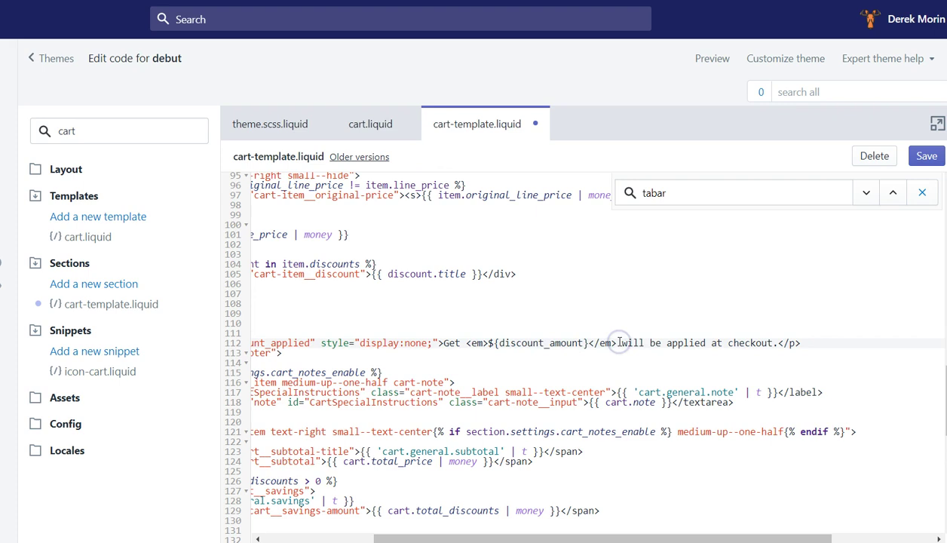
type("off")
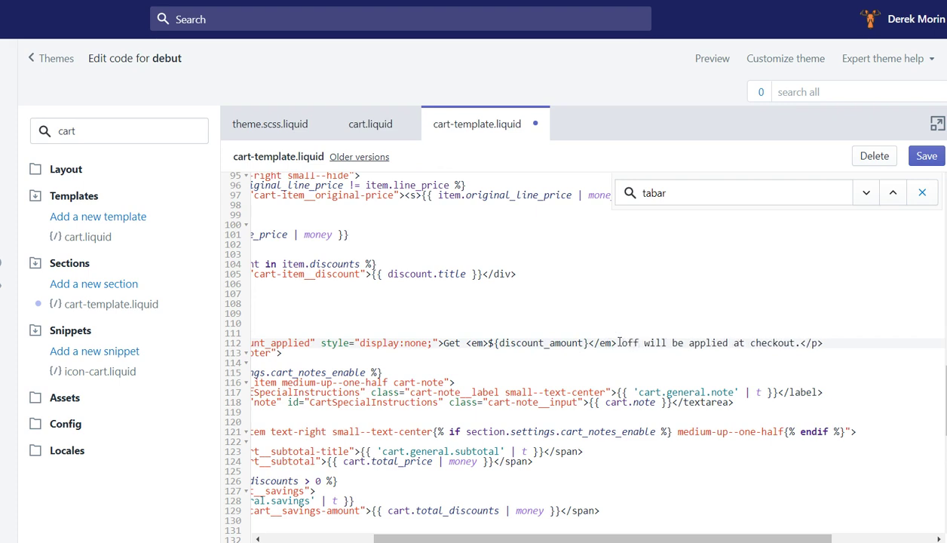
key("Delete")
key("Delete")
key("Delete")
key("Delete")
key("Delete")
key("Delete")
key("Delete")
key("Delete")
key("Delete")
key("Delete")
key("Delete")
key("Delete")
key("Delete")
key("Delete")
key("Delete")
key("Delete")
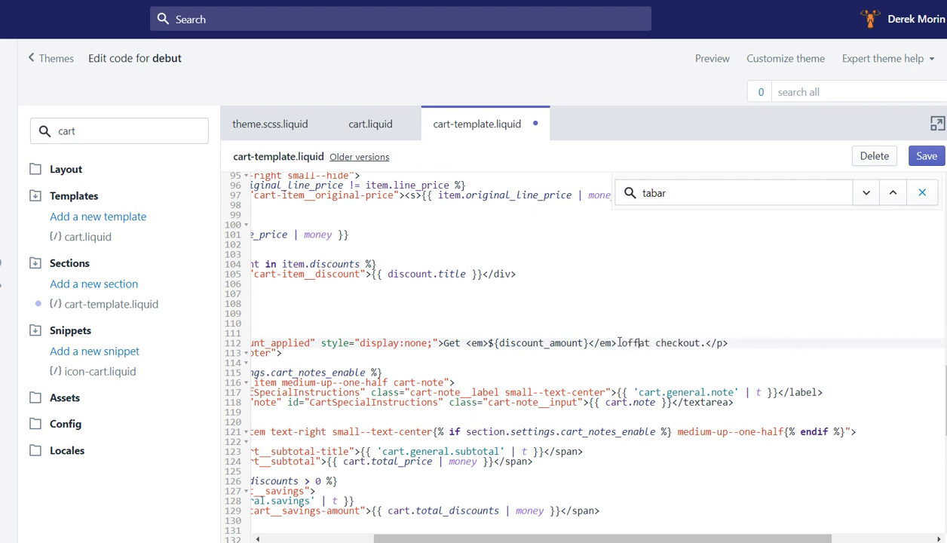
left_click(923, 155)
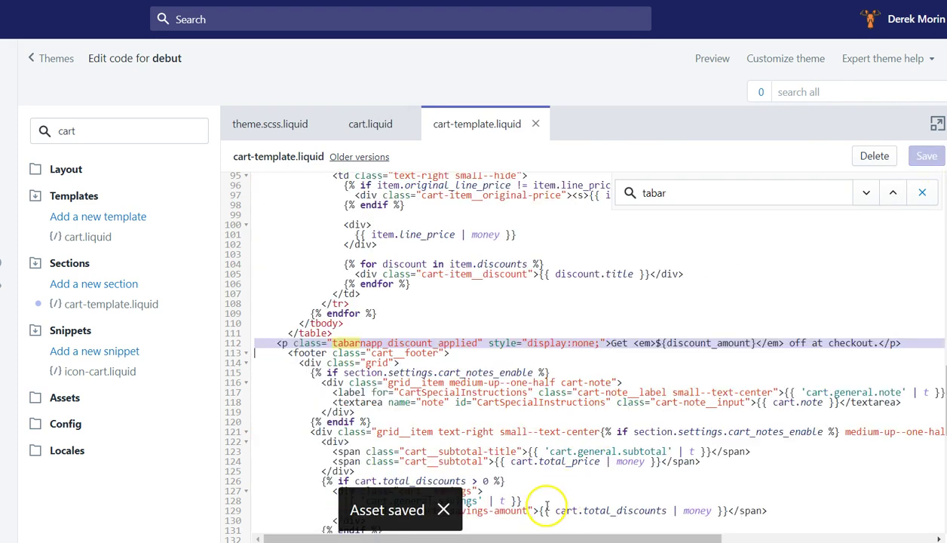
Switch to the storefront, add the Discount rules (basic) product to the cart, and update its quantity to 3
left_click(317, 1)
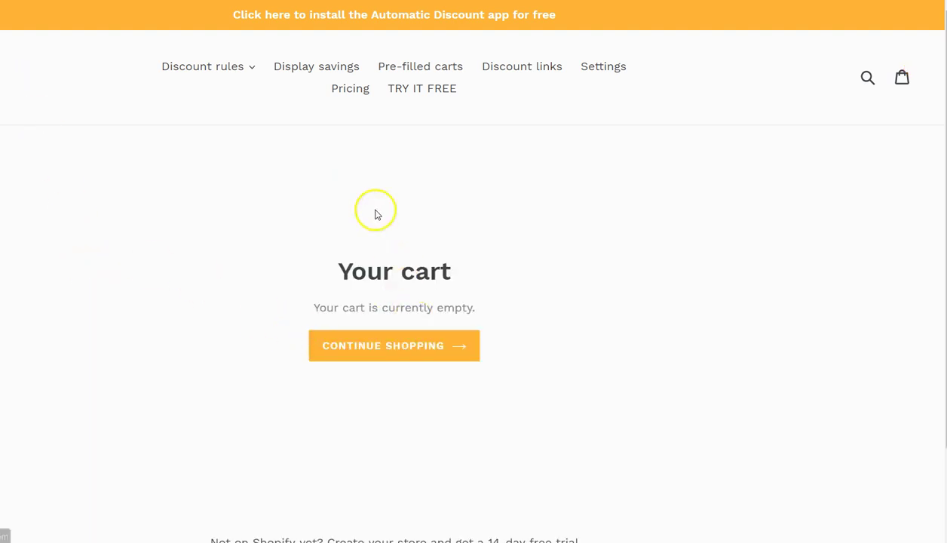
left_click(200, 60)
left_click(210, 109)
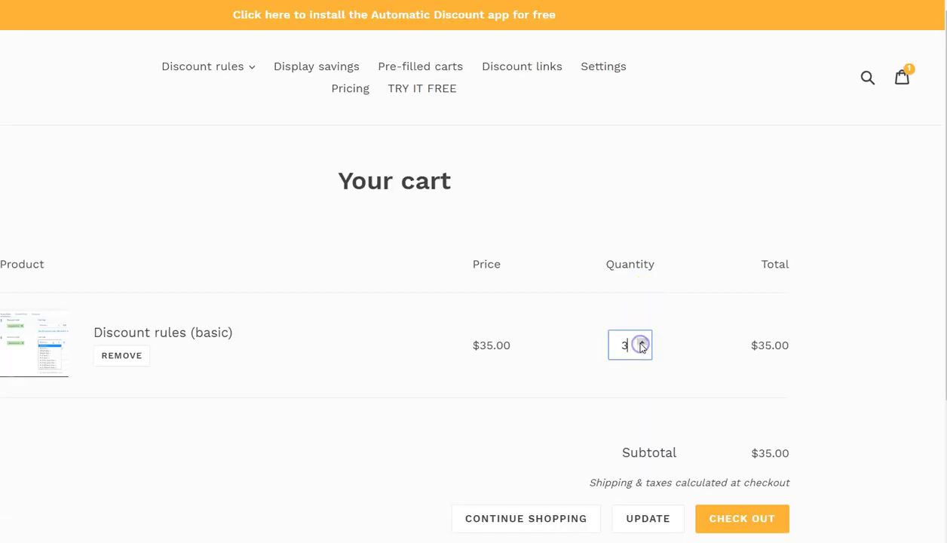
left_click(659, 520)
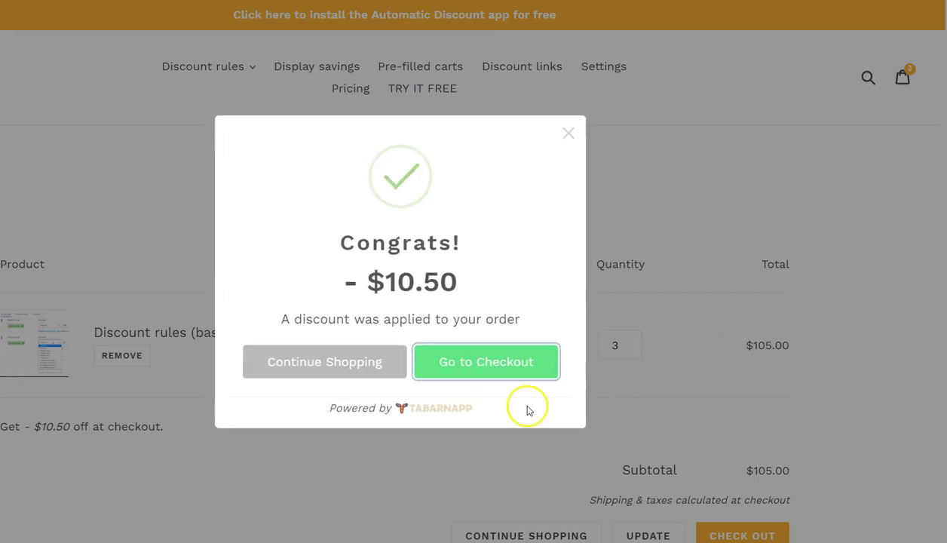
Dismiss the discount popup by continuing shopping and examine the edited discount message below the cart items
left_click(353, 363)
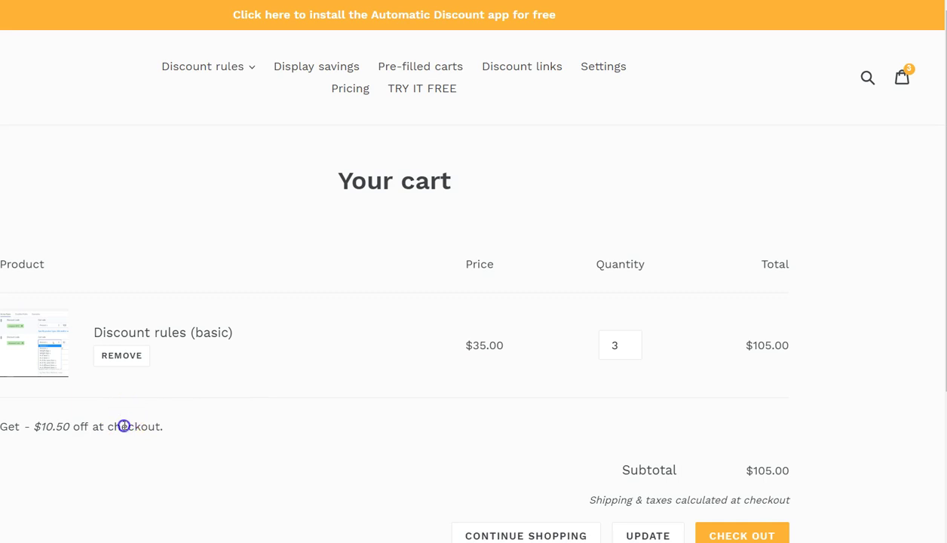
triple_click(125, 426)
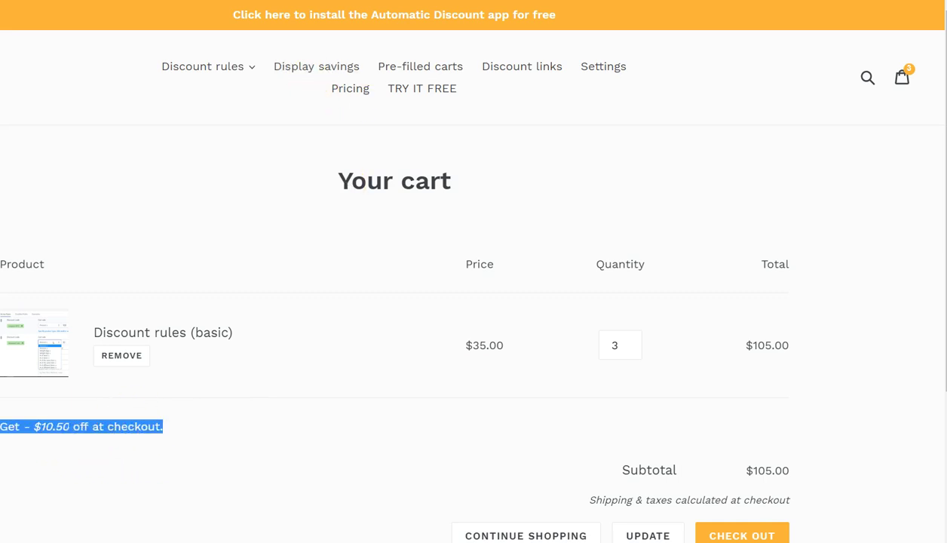
Return to the theme code editor and locate the Automatic Discount styling block at the end of theme.scss.liquid
key("ctrl+Tab")
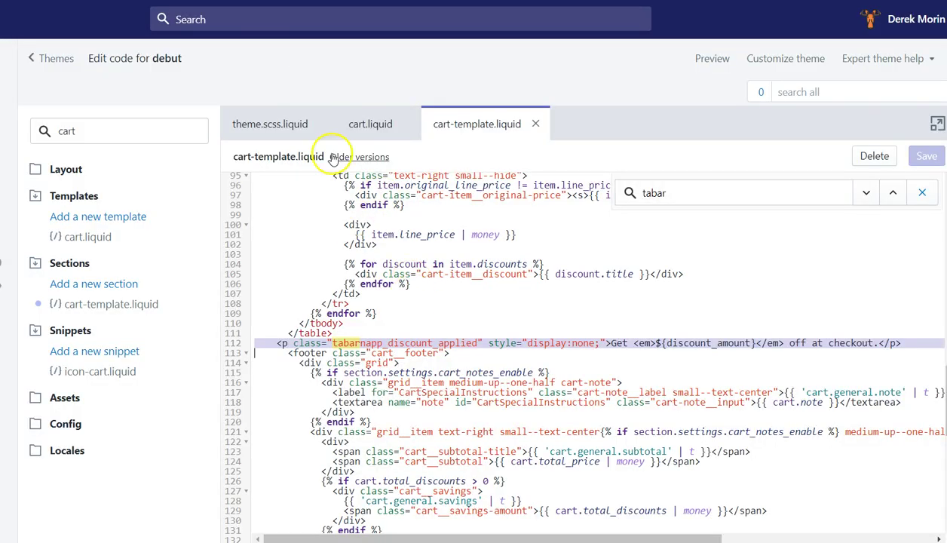
left_click(293, 120)
scroll(448, 393, "down", 2)
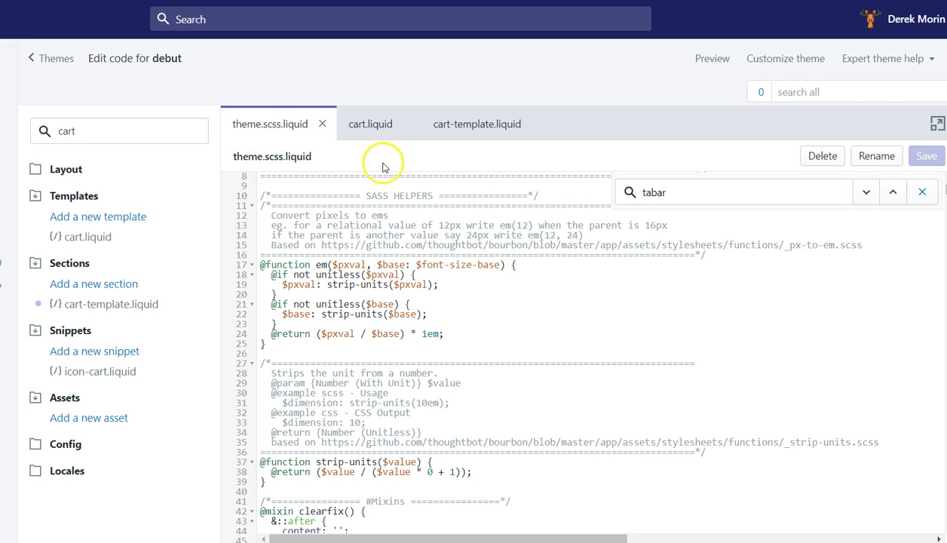
left_click_drag(942, 180, 917, 524)
left_click(344, 368)
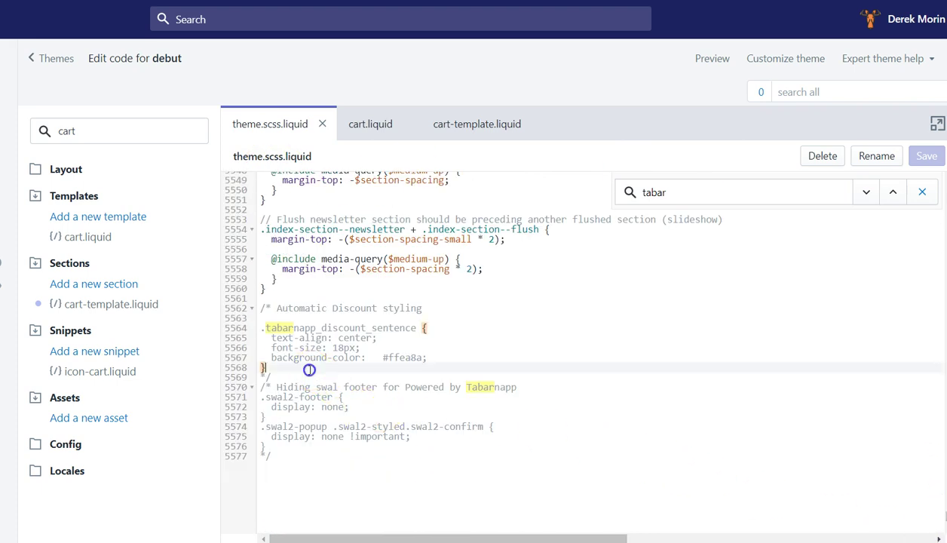
Uncomment the .tabarnapp_discount_sentence rule by moving the closing */ to the end of the "Automatic Discount styling" comment line
left_click(308, 375)
key("BackSpace")
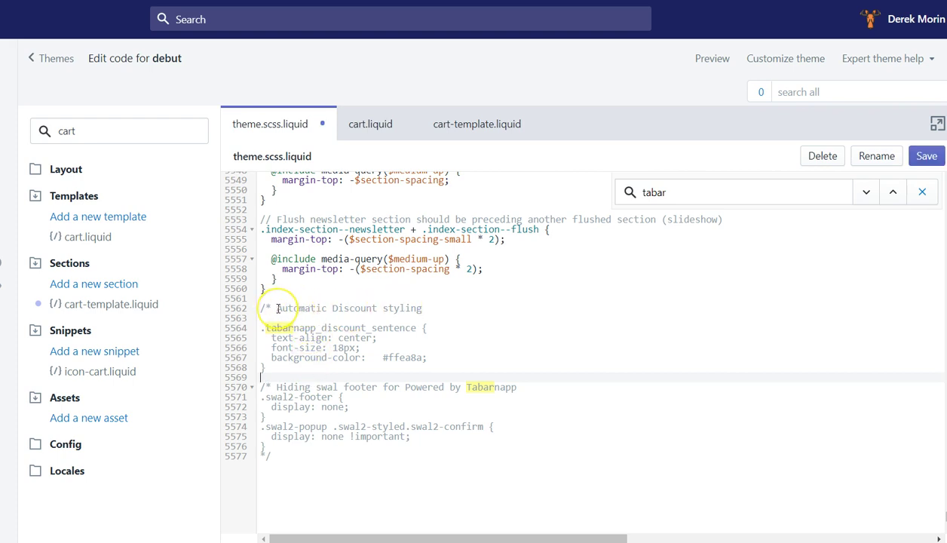
left_click(421, 309)
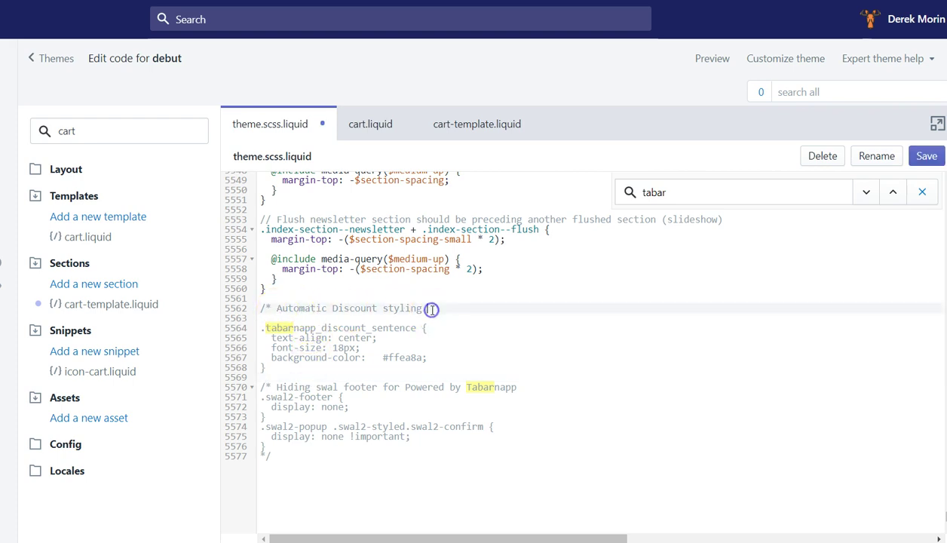
type("*")
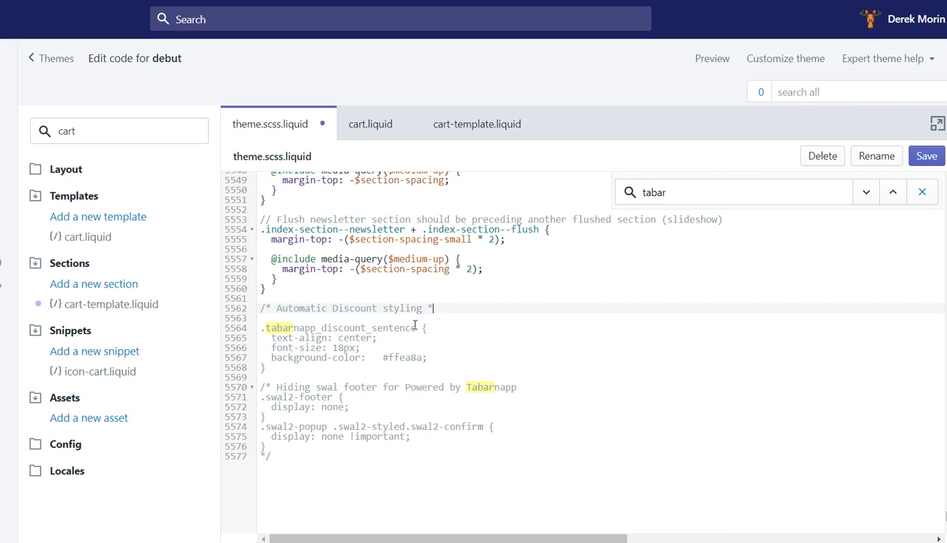
type("/")
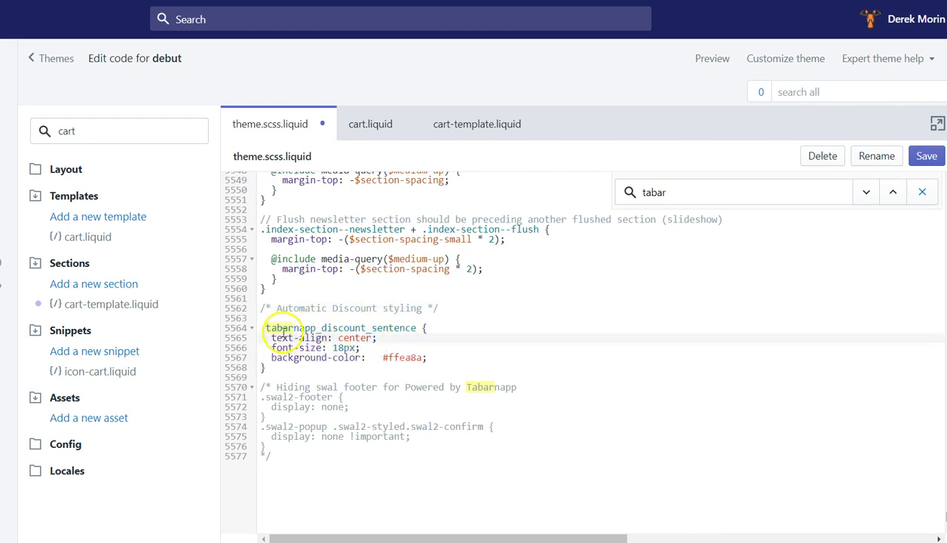
Check the rule's class name against the .tabarnapp_discount_sentence helper class in the Automatic Discount app's installation instructions
left_click_drag(265, 328, 417, 328)
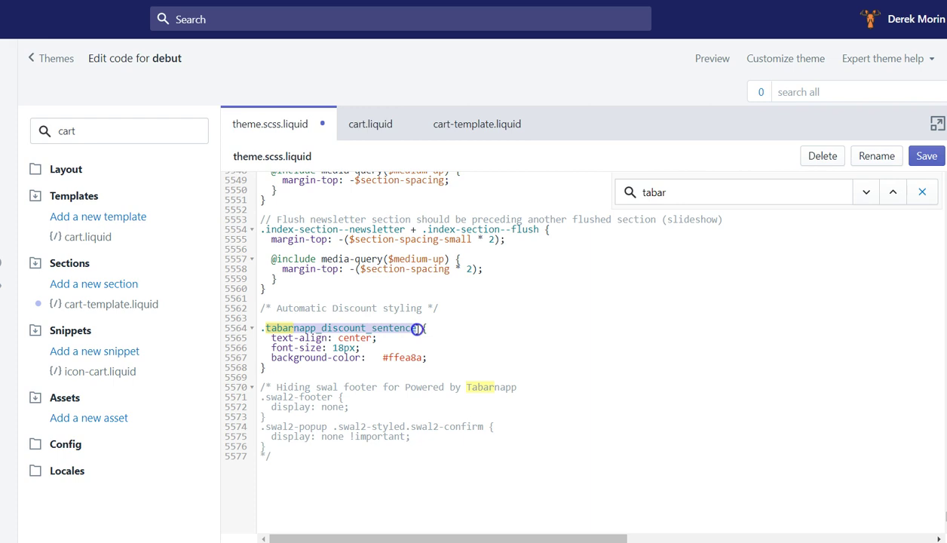
key("ctrl+Tab")
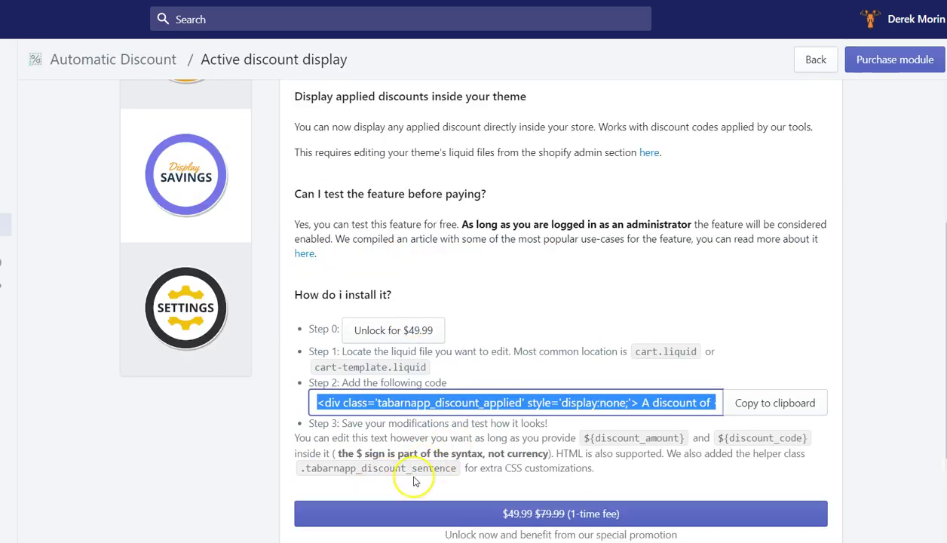
left_click_drag(457, 469, 299, 468)
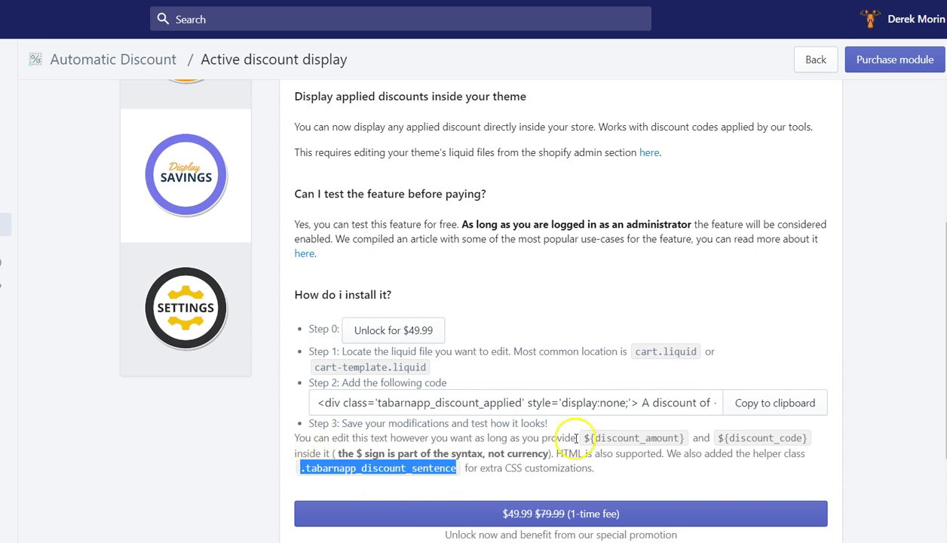
left_click(454, 469)
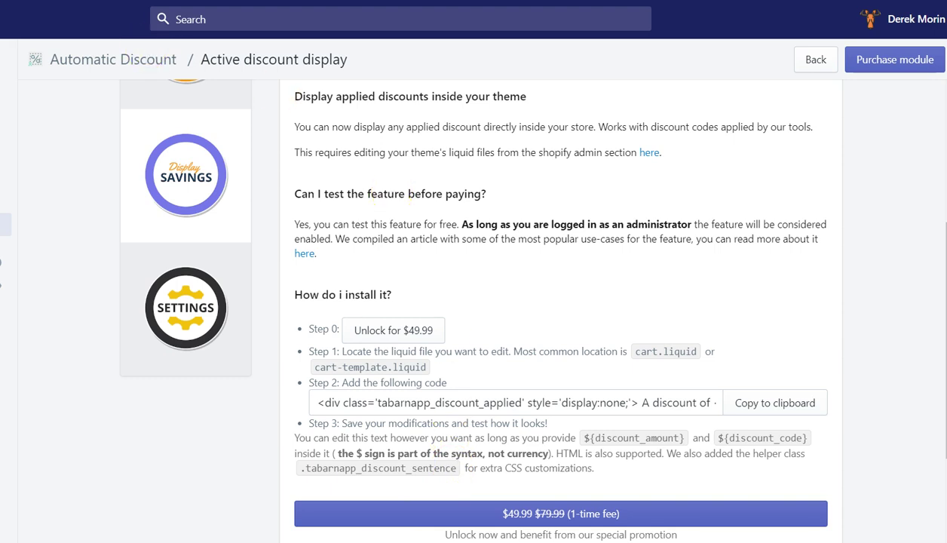
Return to theme.scss.liquid, review the .tabarnapp_discount_sentence rule's class name, text alignment and font size, and save the stylesheet
key("ctrl+Tab")
left_click(271, 338)
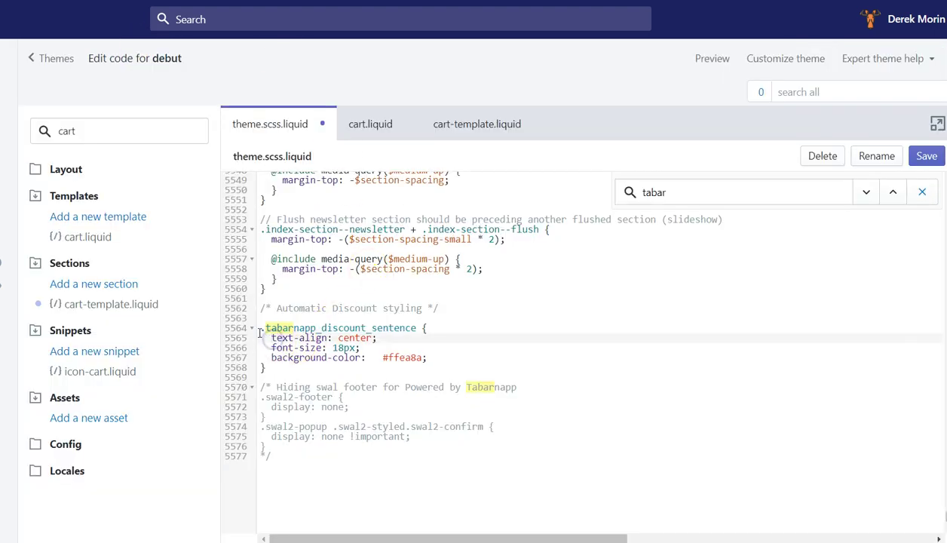
left_click_drag(259, 329, 405, 326)
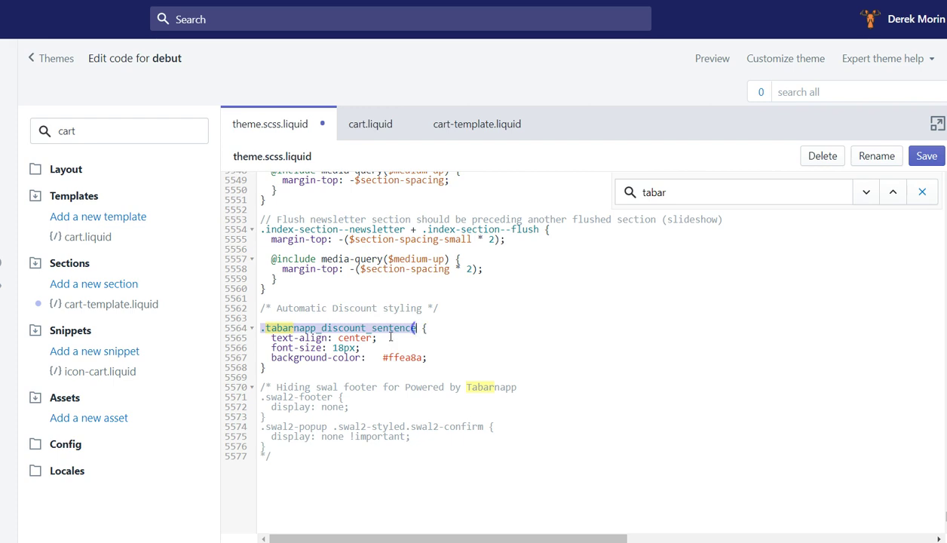
left_click(328, 338)
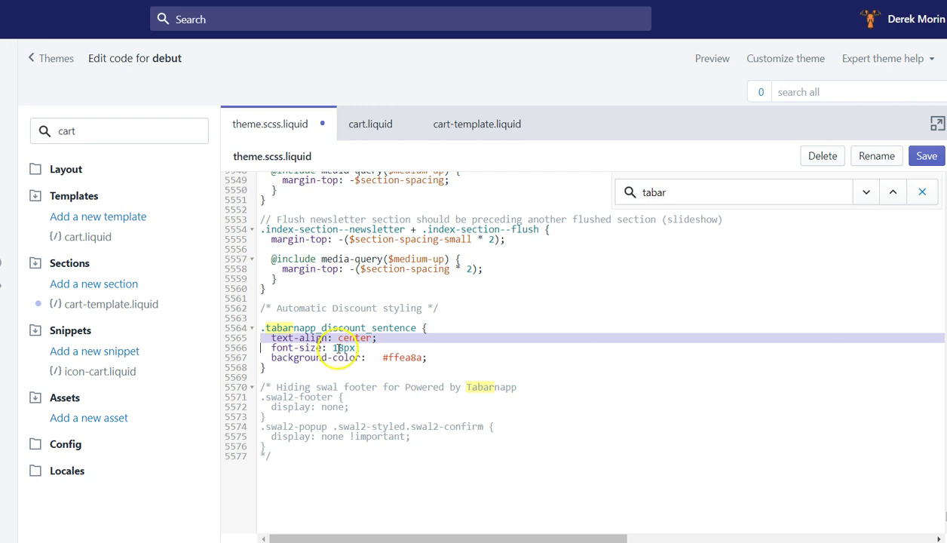
left_click(336, 347)
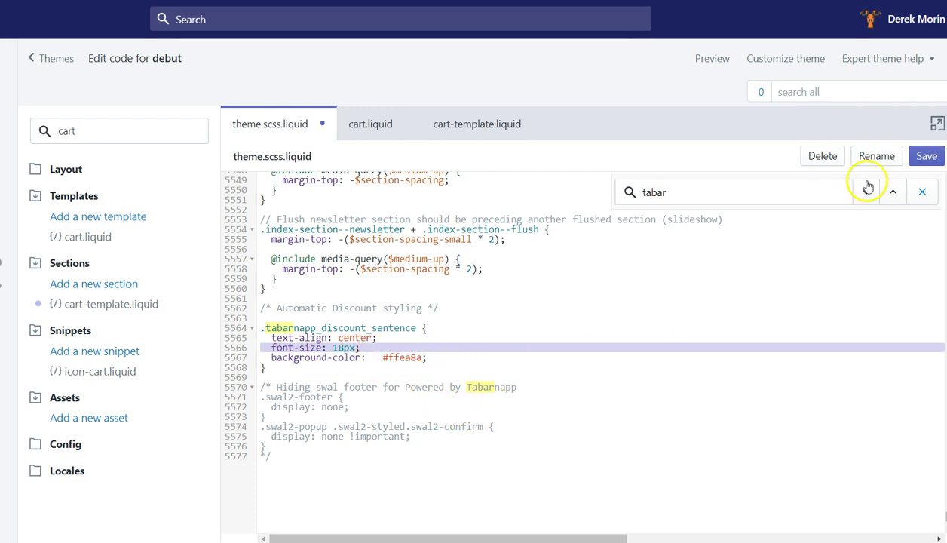
left_click(926, 155)
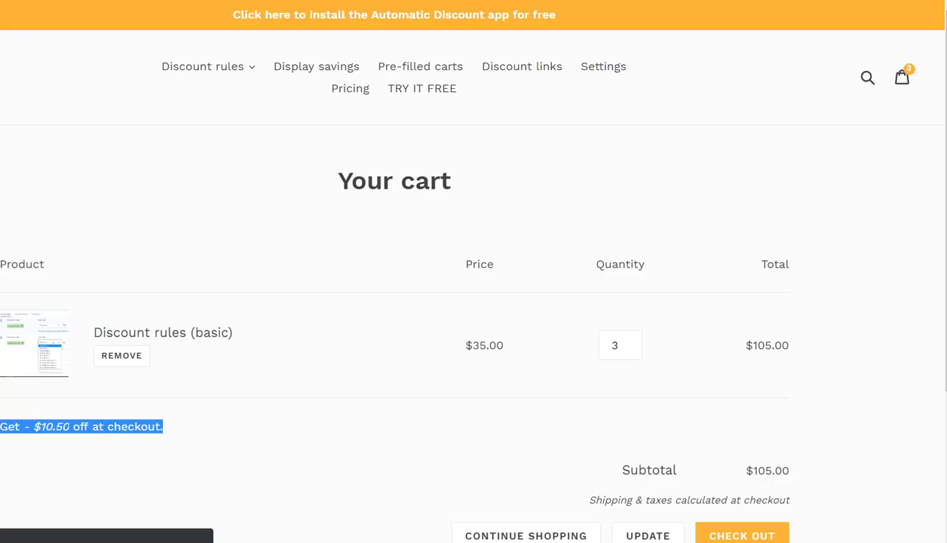
Check the discount message's new styling below the items on the refreshed cart page and proceed to checkout
left_click(117, 437)
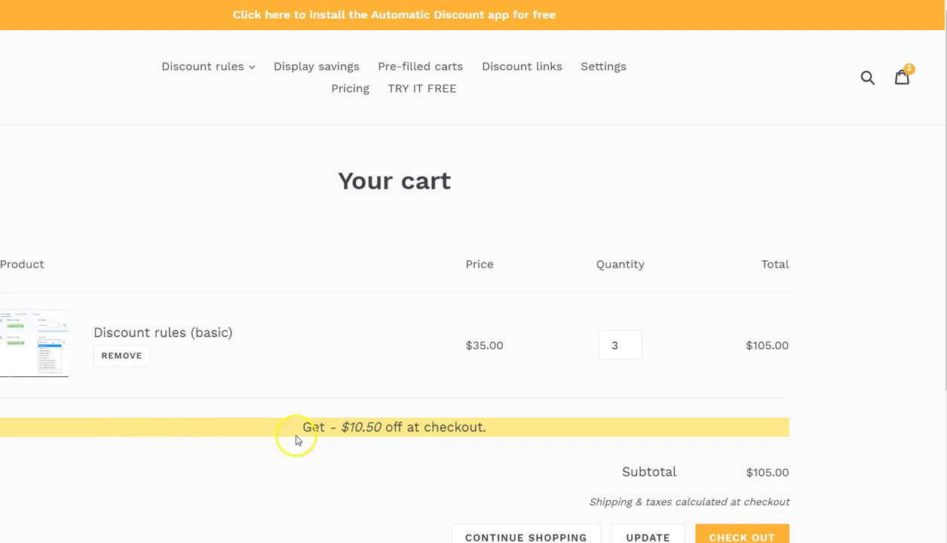
left_click_drag(296, 430, 327, 479)
left_click(326, 476)
scroll(327, 474, "down", 1)
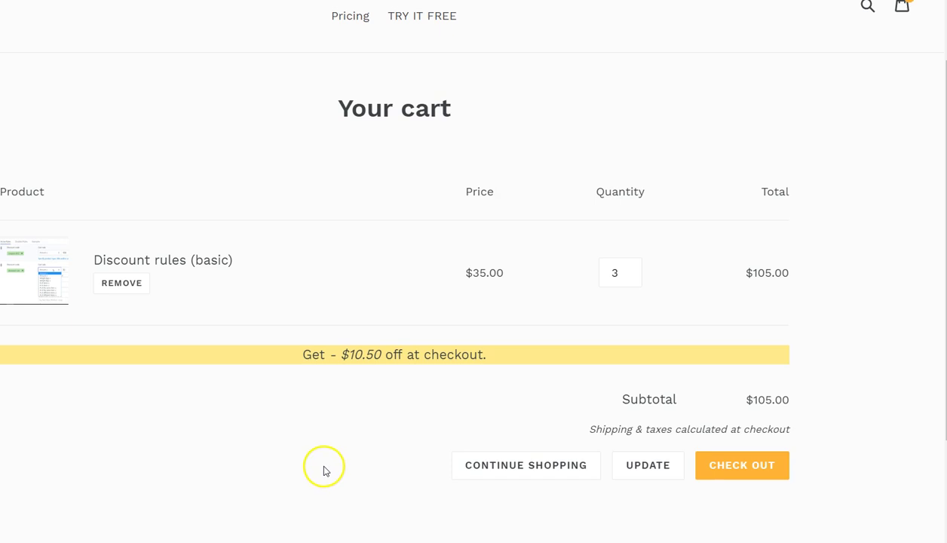
left_click(745, 466)
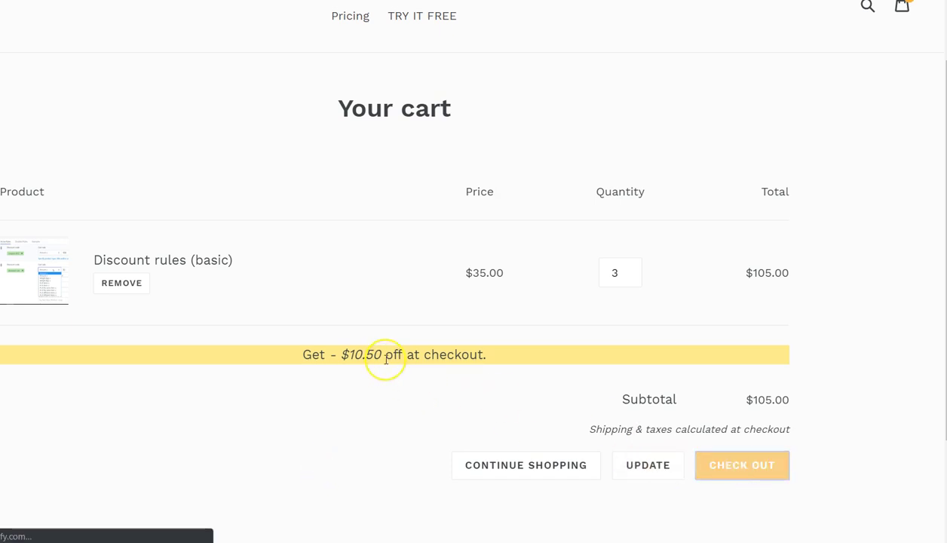